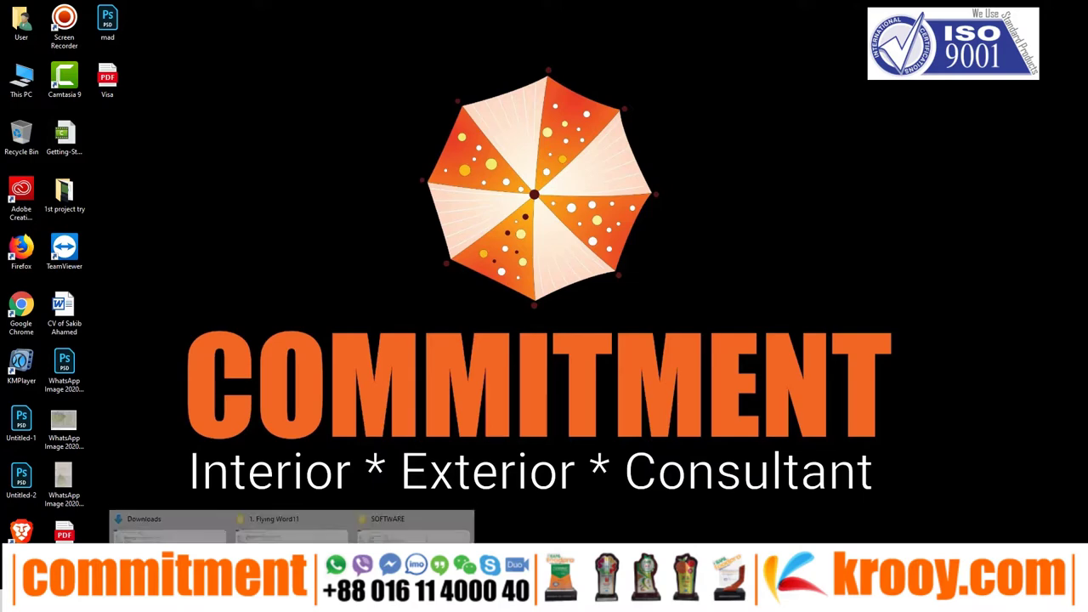
# Run Setup from SOFTWARE > AutoCAD 2007 > AutoCAD2007 as administrator.
pyautogui.click(414, 531)
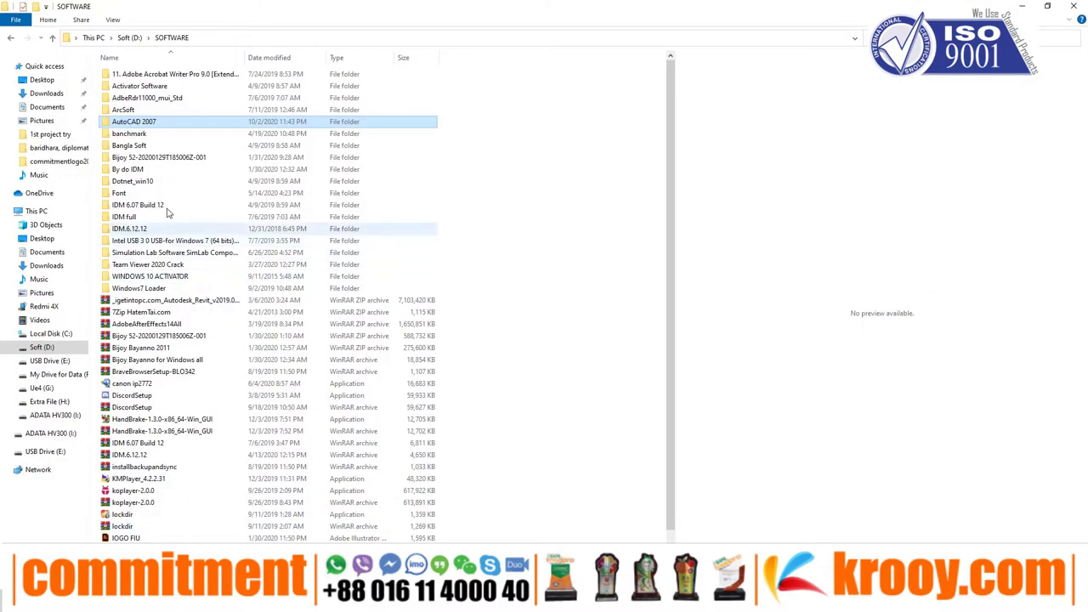
pyautogui.doubleClick(168, 129)
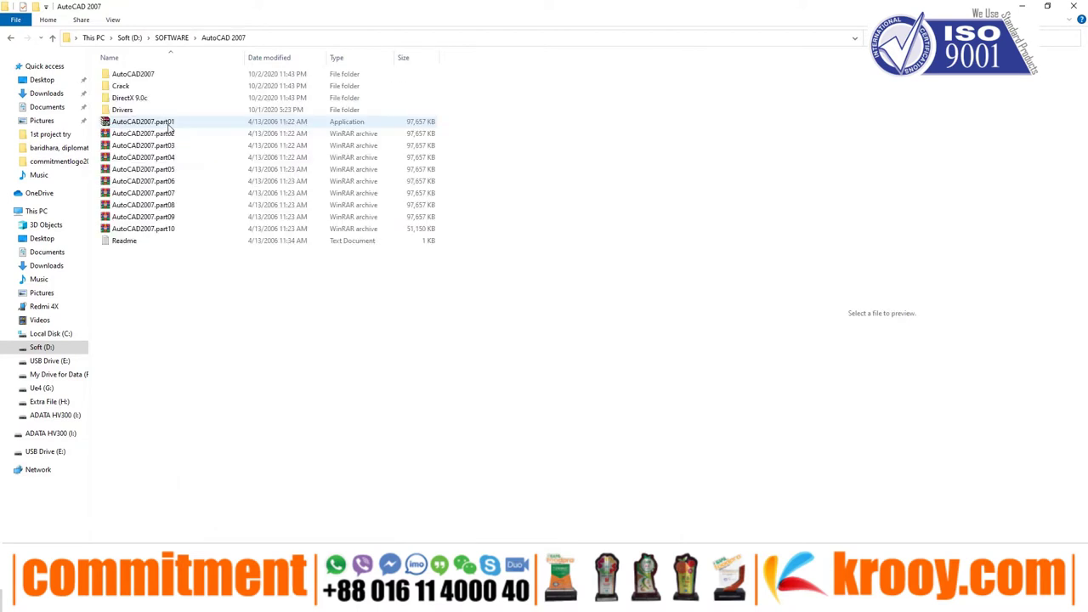
pyautogui.doubleClick(191, 73)
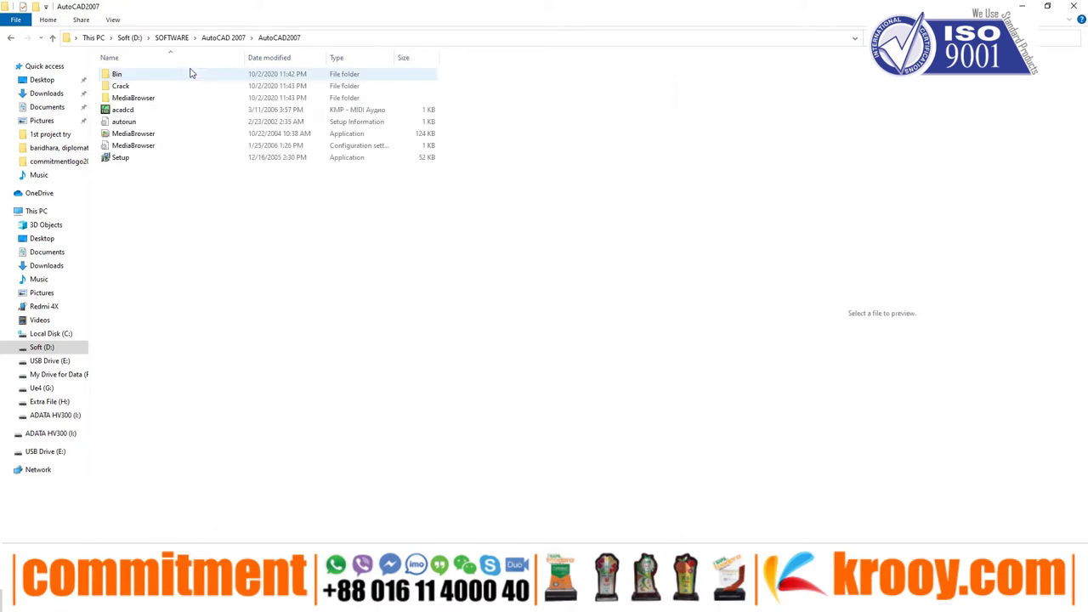
pyautogui.rightClick(193, 165)
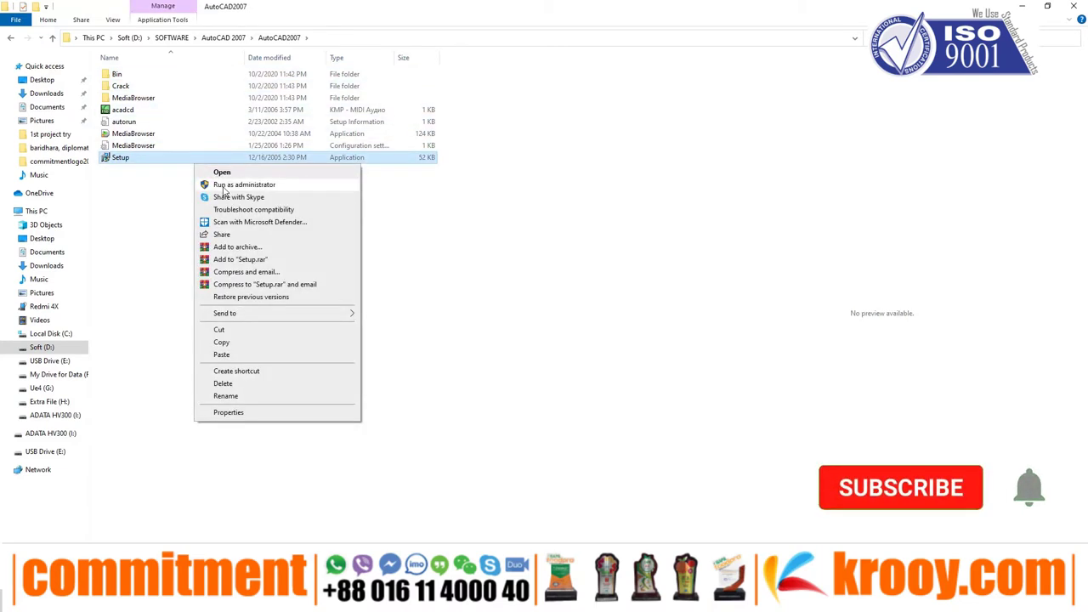
pyautogui.click(226, 185)
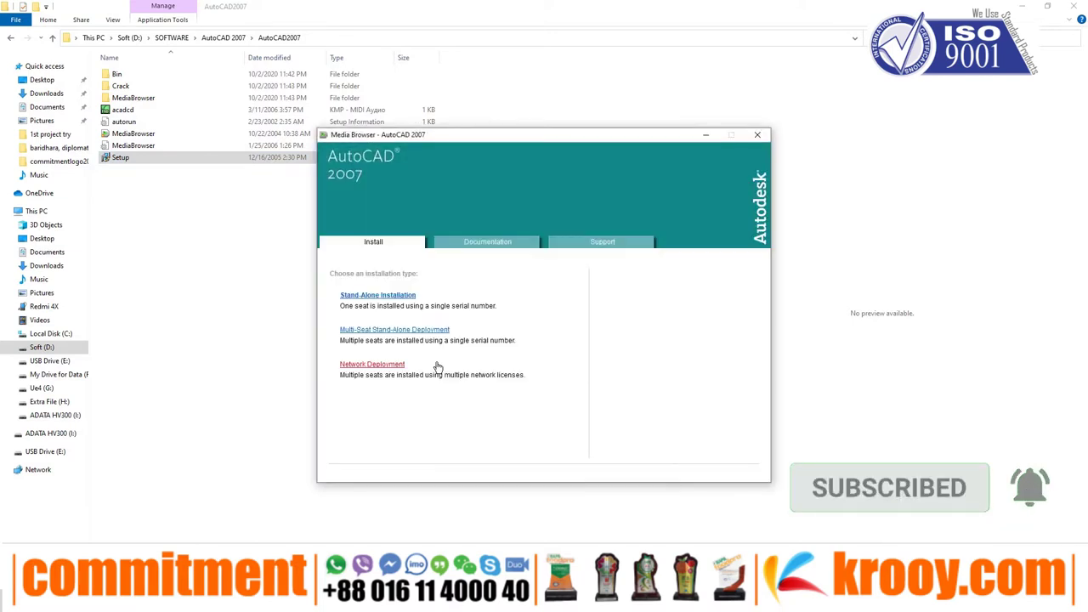
# Start the stand-alone AutoCAD 2007 installation and accept the required support components.
pyautogui.click(403, 297)
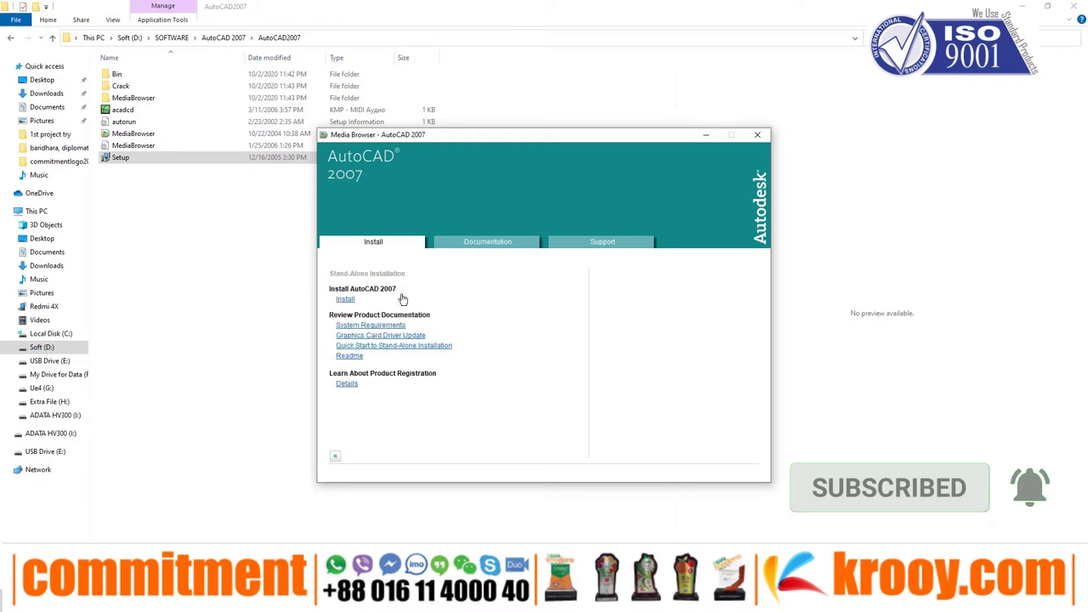
pyautogui.click(344, 300)
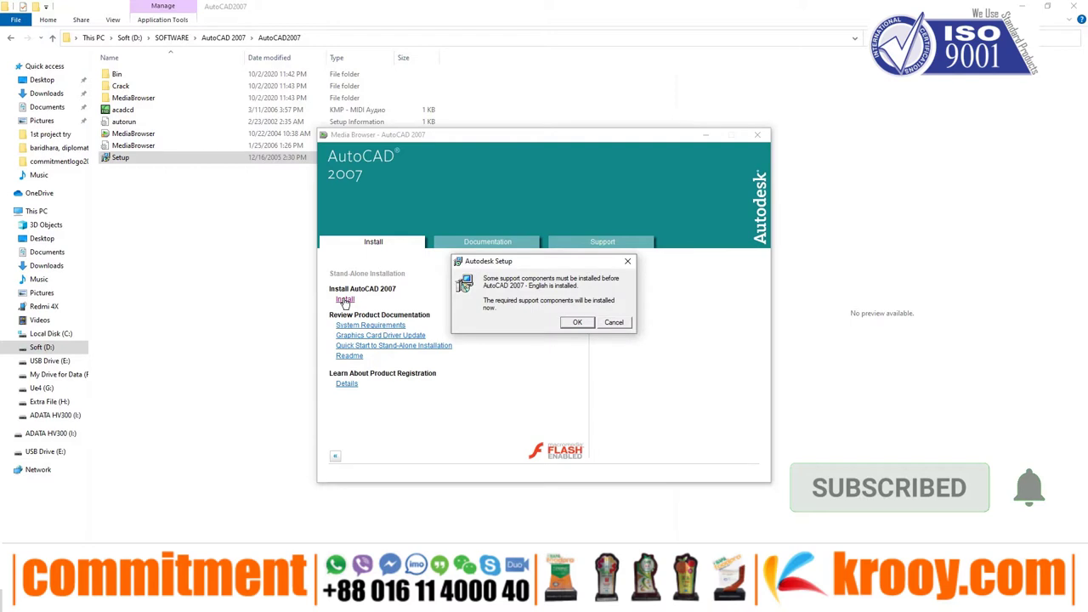
pyautogui.click(576, 323)
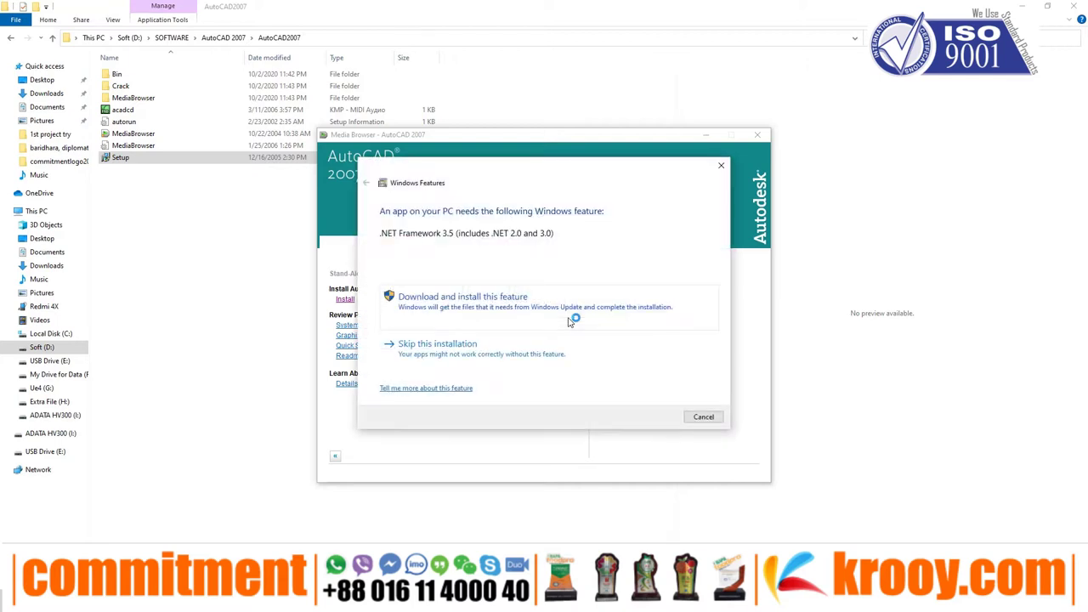
# Choose to download and install .NET Framework 3.5, then dismiss the resulting error messages.
pyautogui.click(559, 321)
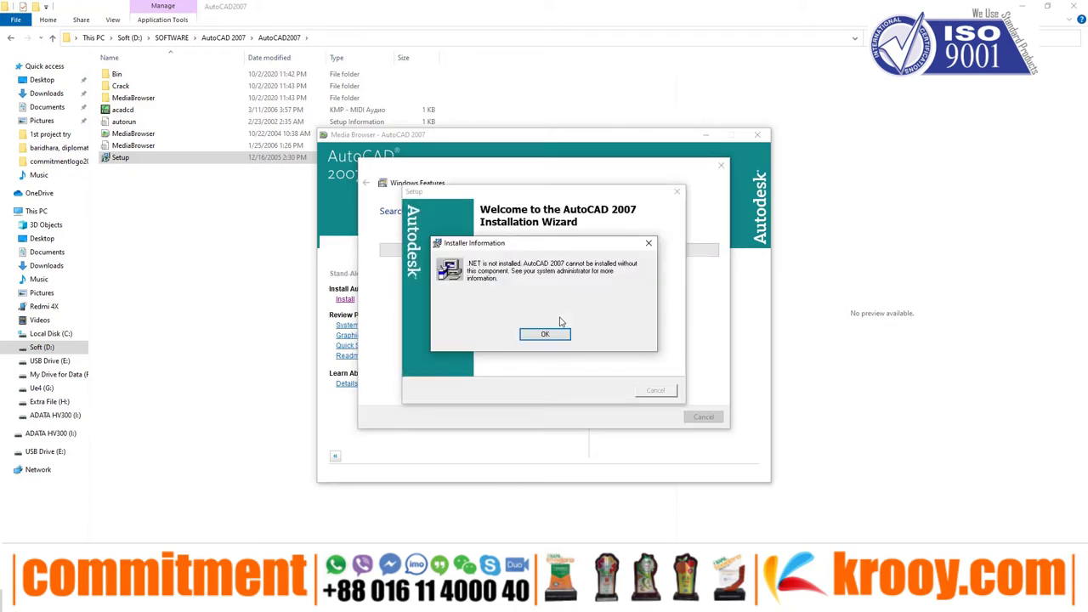
pyautogui.click(554, 332)
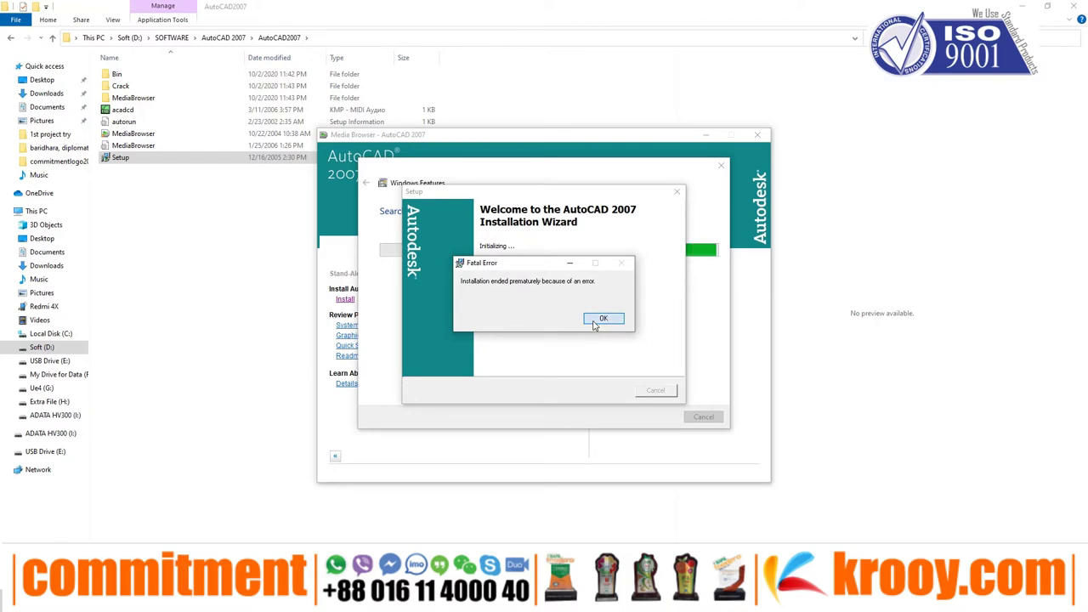
pyautogui.click(595, 323)
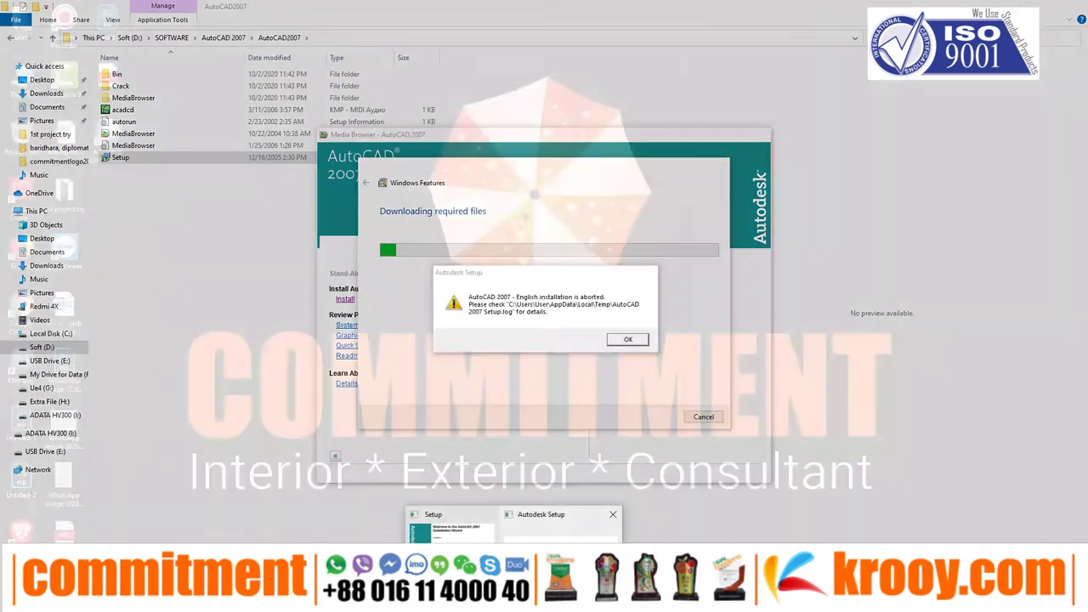
# Dismiss the installation-aborted notice and let .NET Framework 3.5 finish installing.
pyautogui.click(626, 340)
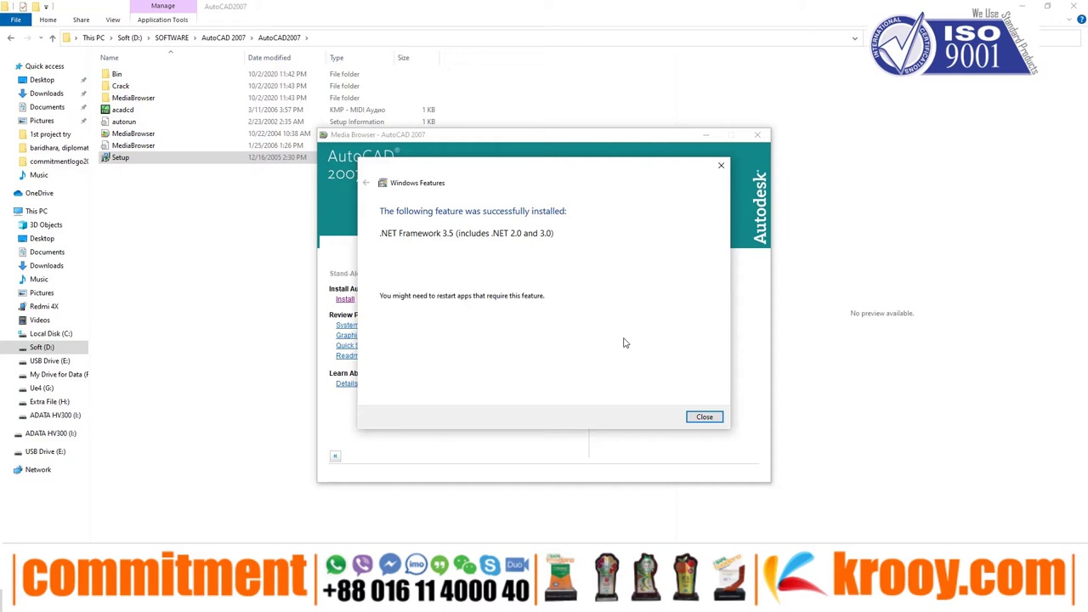
# Close Windows Features and the Media Browser, then relaunch Setup as administrator.
pyautogui.click(703, 418)
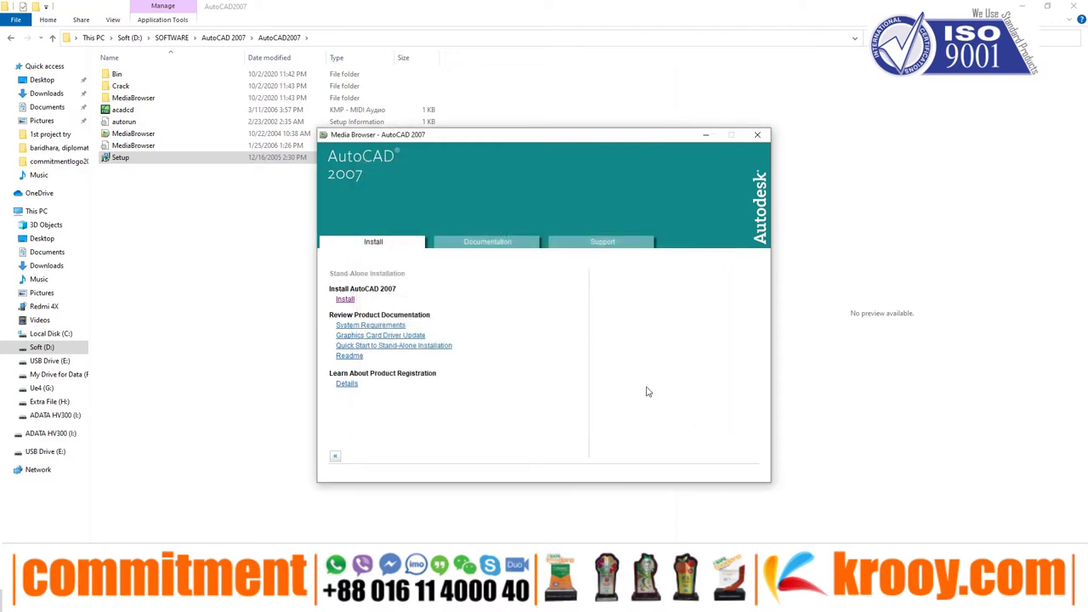
pyautogui.click(751, 141)
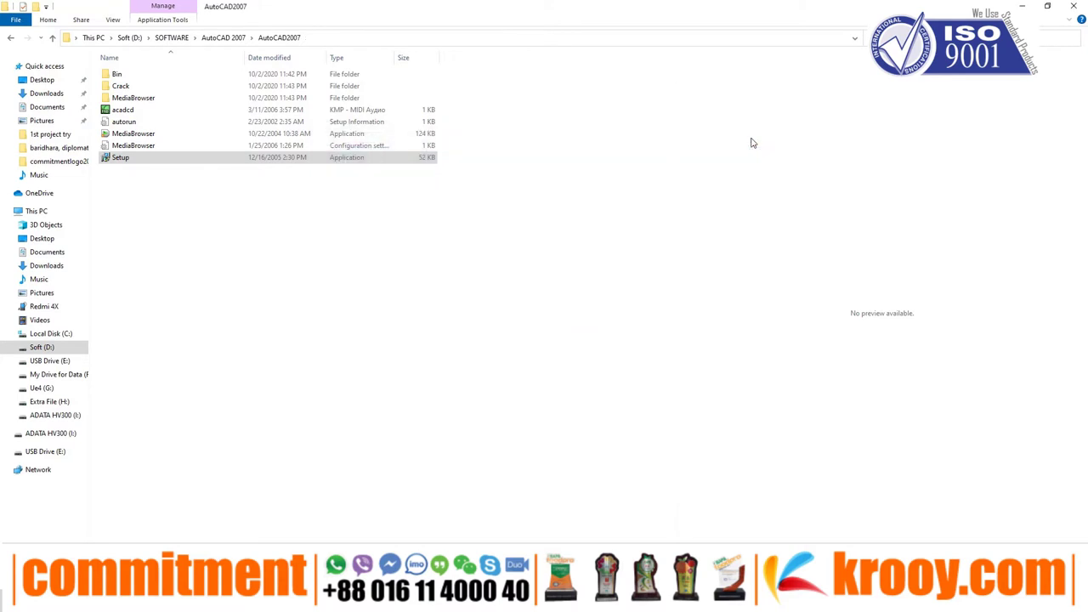
pyautogui.rightClick(149, 165)
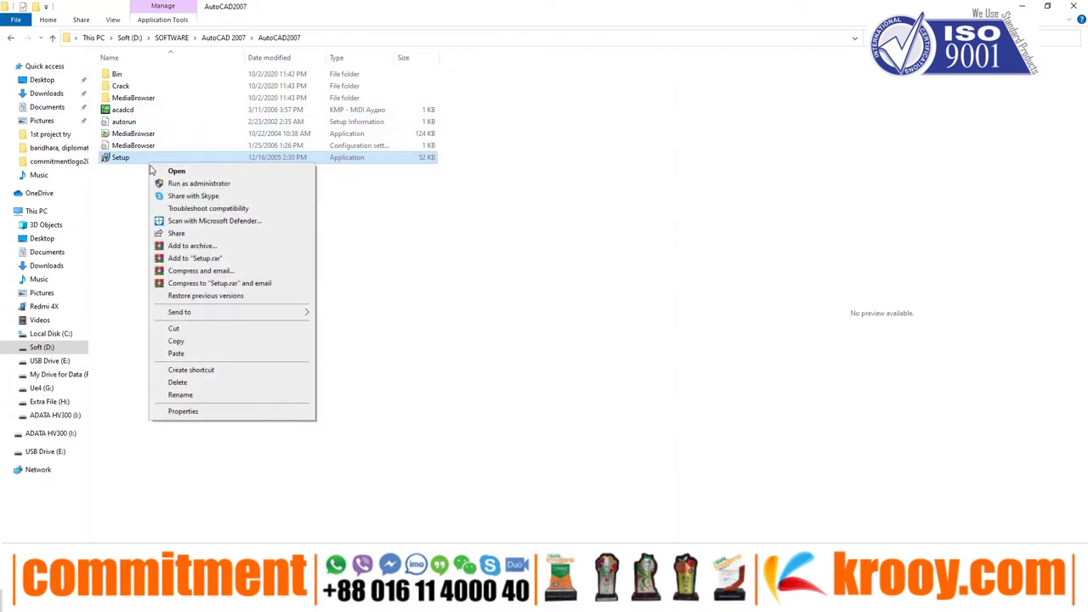
pyautogui.click(169, 185)
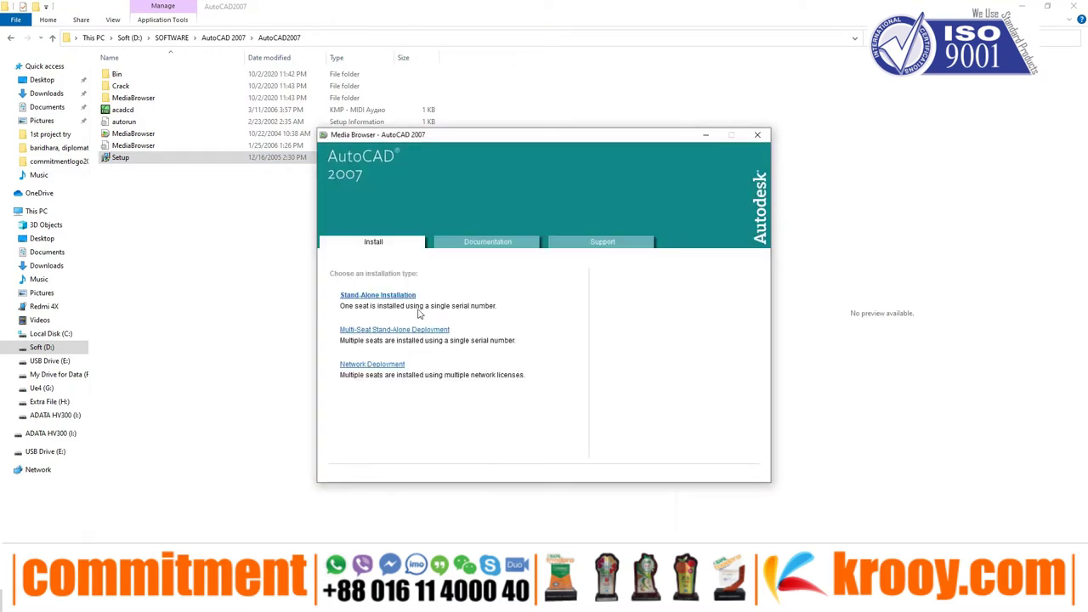
# Restart the stand-alone installation and accept the required support components.
pyautogui.click(408, 302)
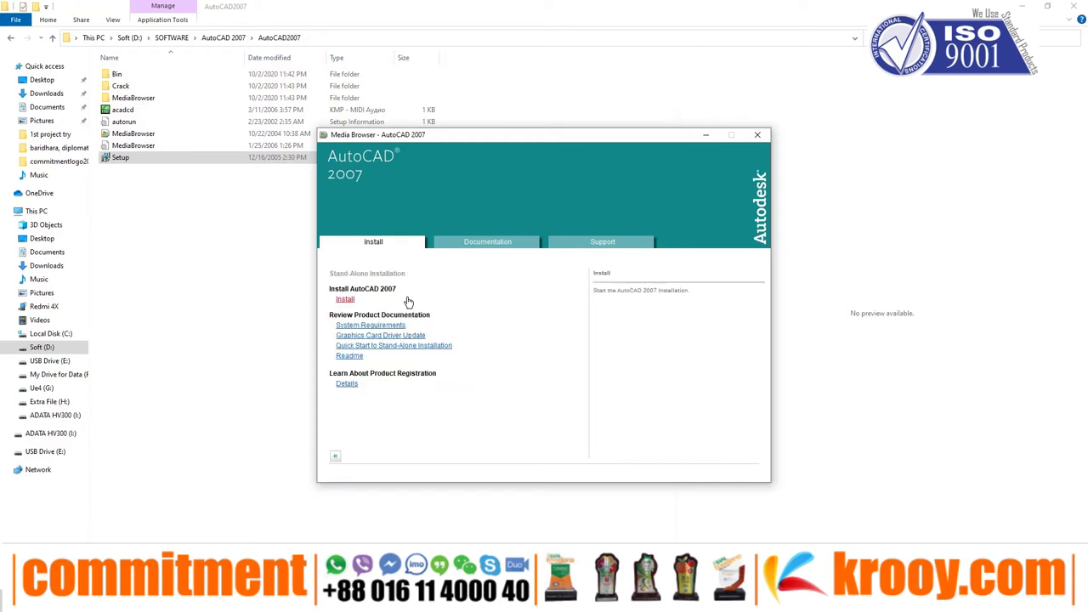
pyautogui.click(344, 300)
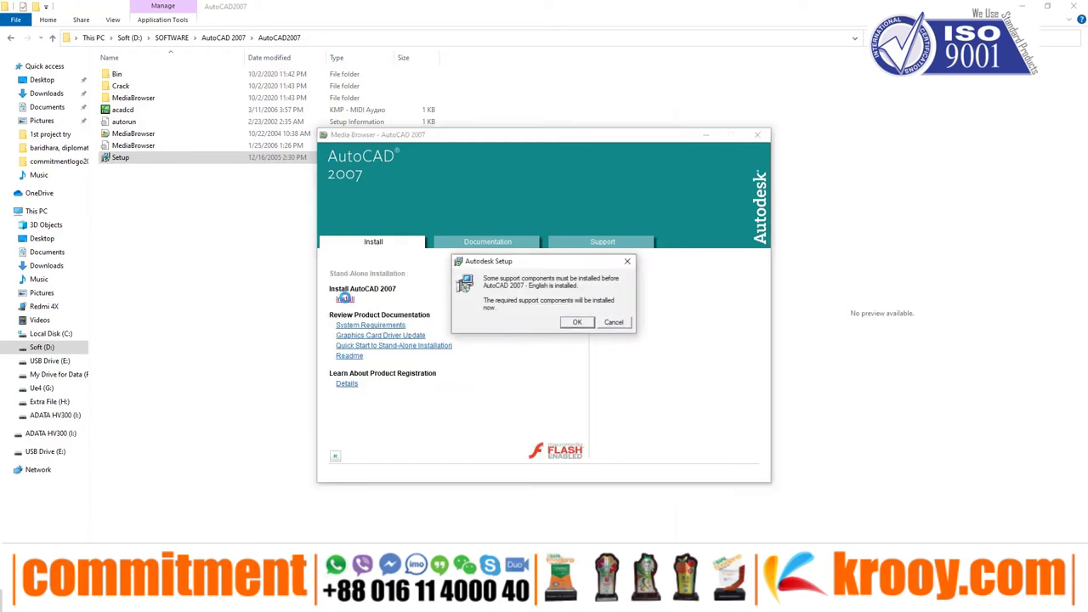
pyautogui.click(565, 322)
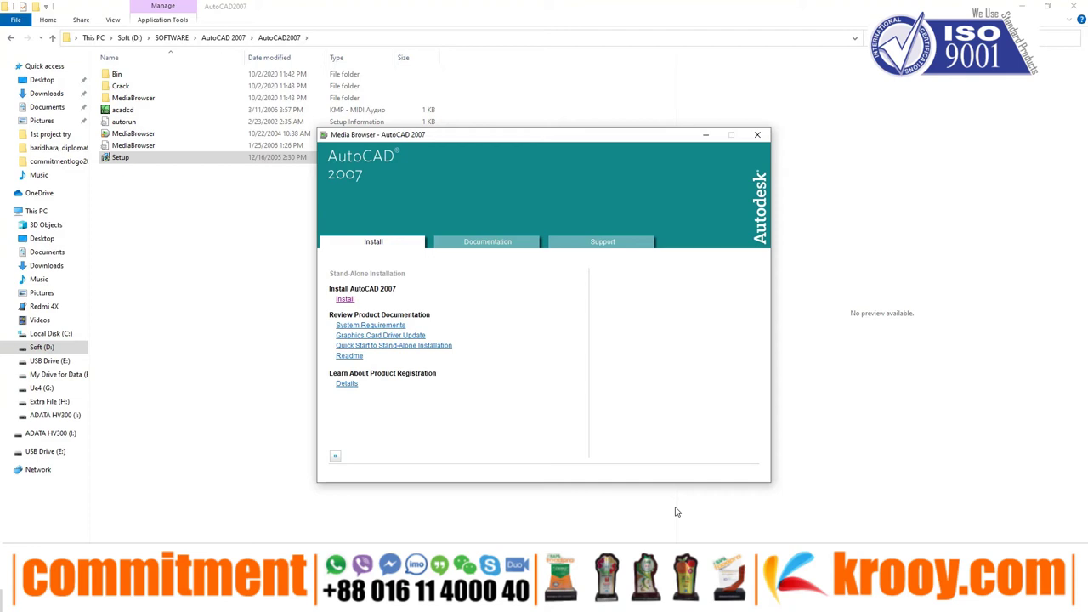
# Start installing AutoCAD 2007 from the Stand-Alone Installation page.
pyautogui.click(341, 294)
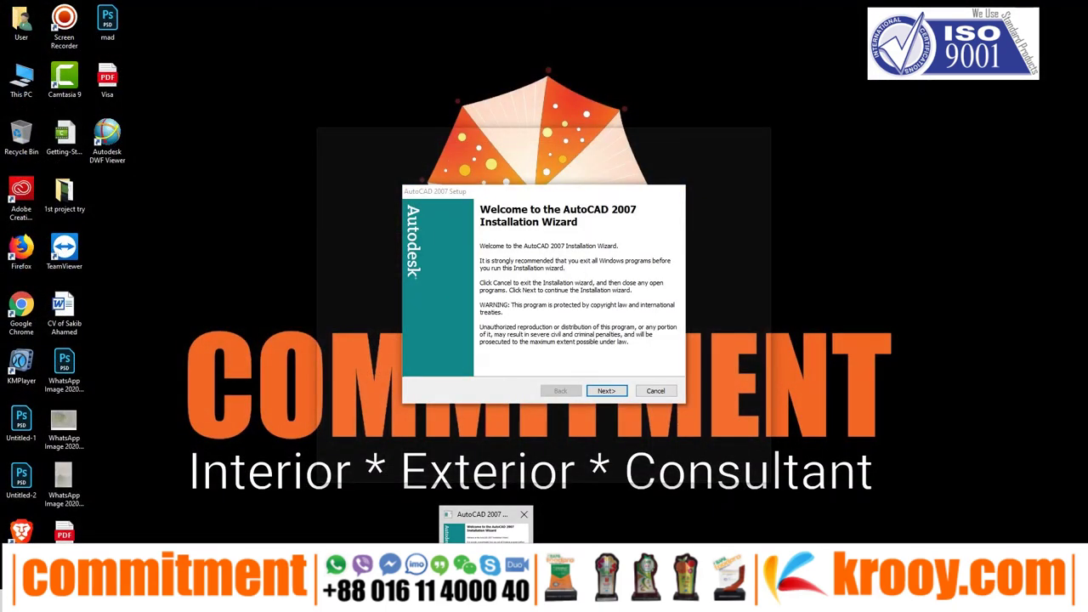
# Pass the wizard's welcome page and accept the United States license agreement.
pyautogui.click(506, 518)
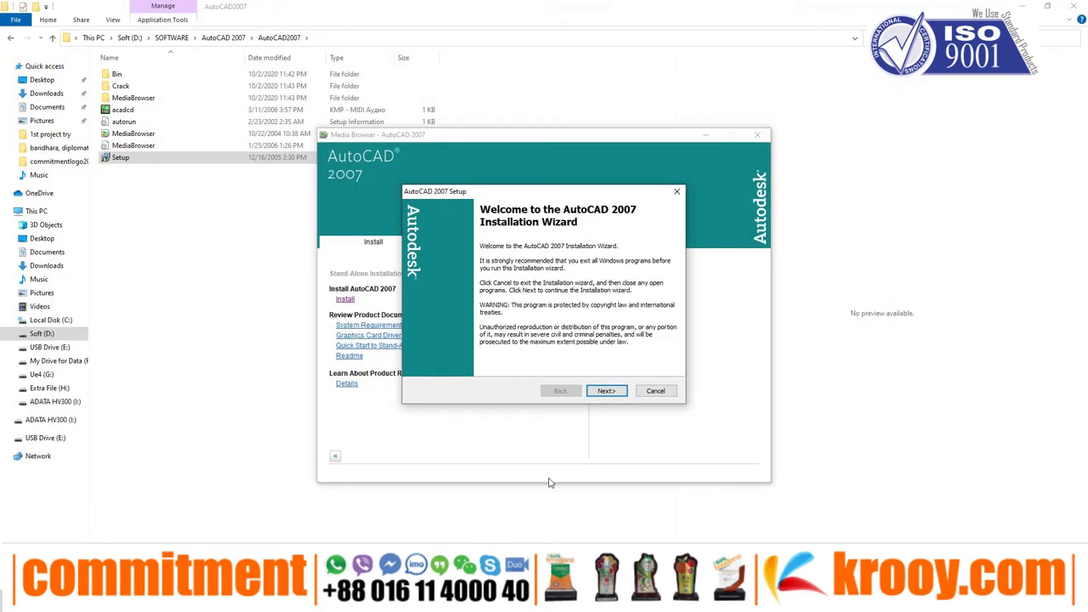
pyautogui.click(607, 391)
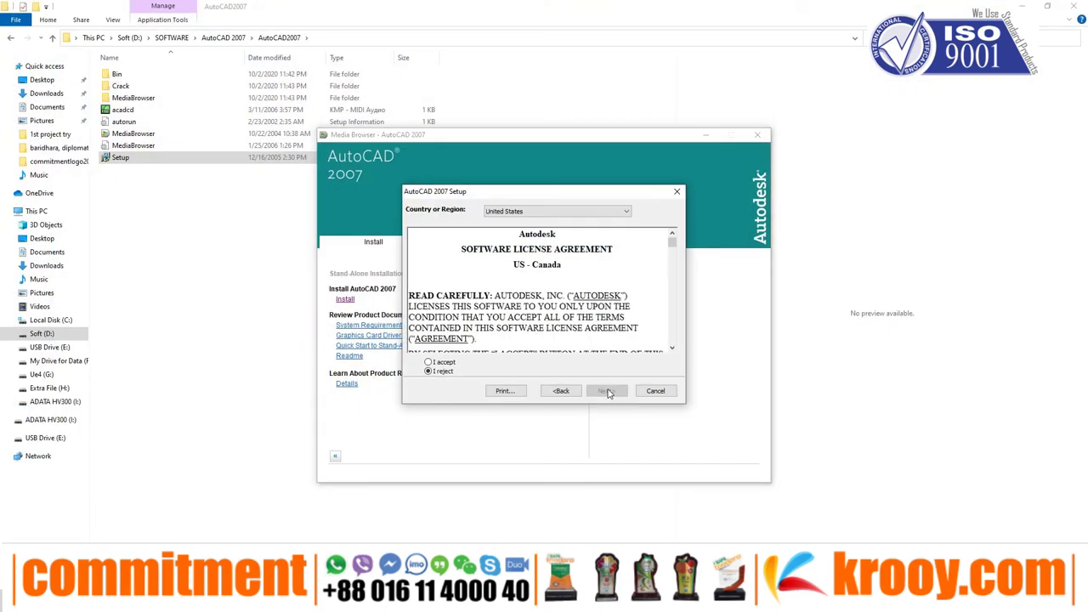
pyautogui.click(443, 362)
pyautogui.click(607, 391)
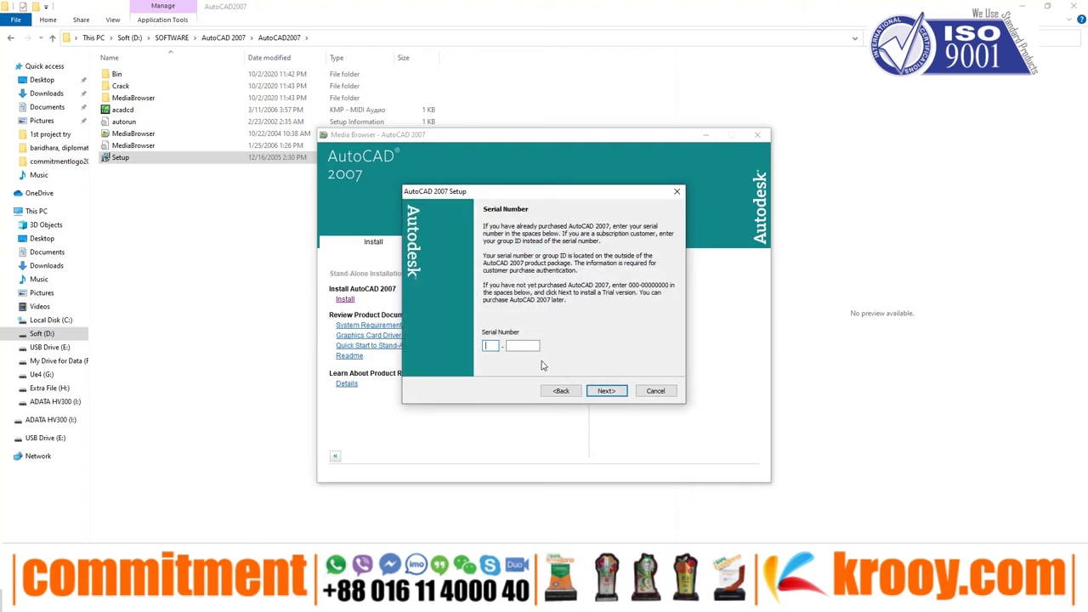
# Enter the serial number, then fill in the last name, dealer and dealer phone fields.
pyautogui.write('111111111111')
pyautogui.click(601, 393)
pyautogui.click(625, 284)
pyautogui.write('hjvgh')
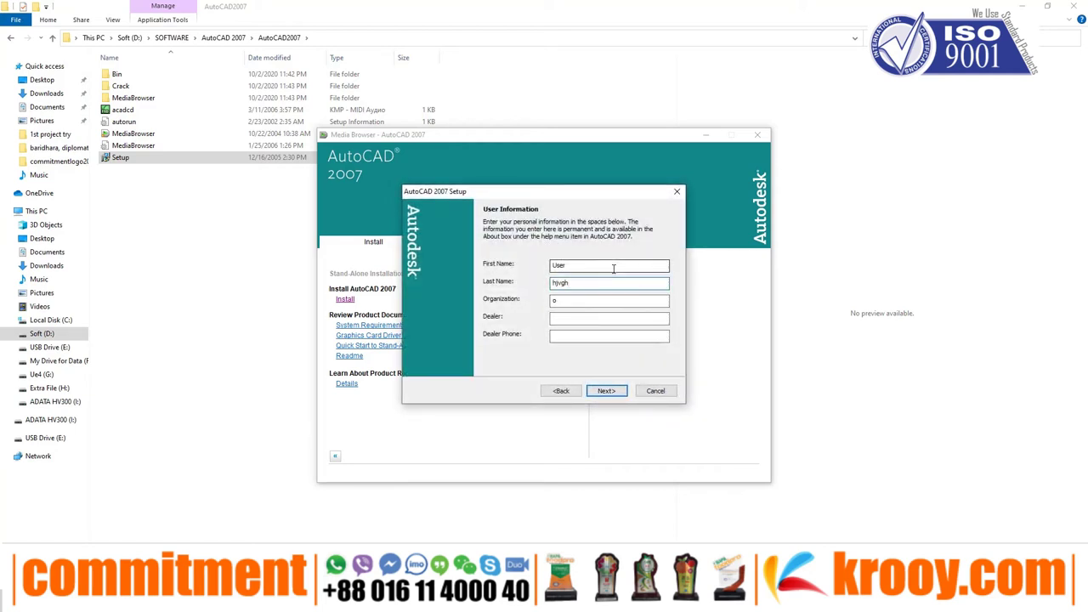
pyautogui.click(605, 316)
pyautogui.write('uyfu')
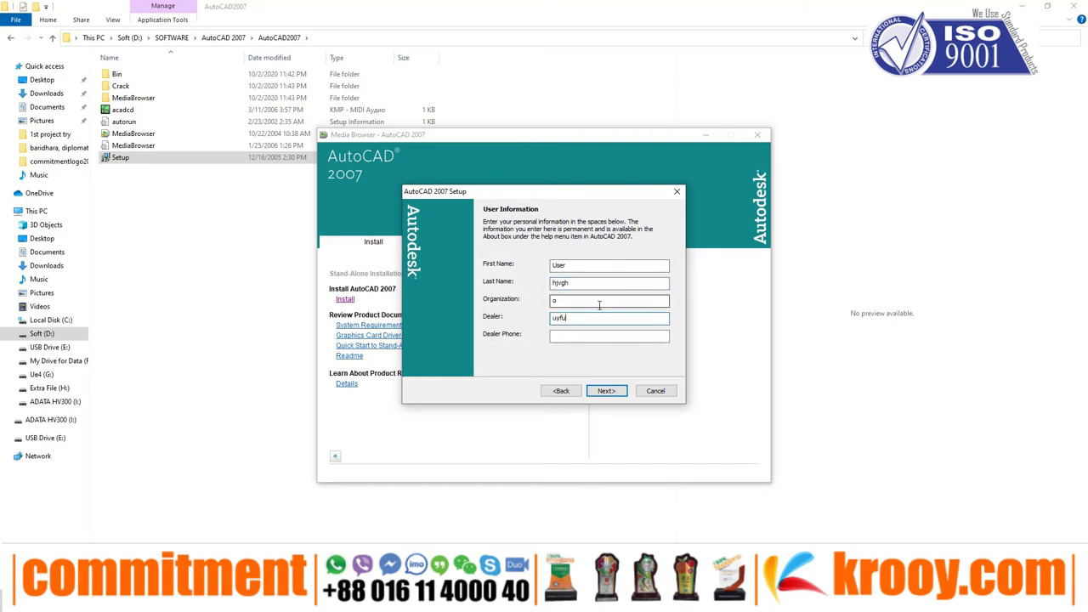
pyautogui.click(577, 337)
pyautogui.write('hgchghg')
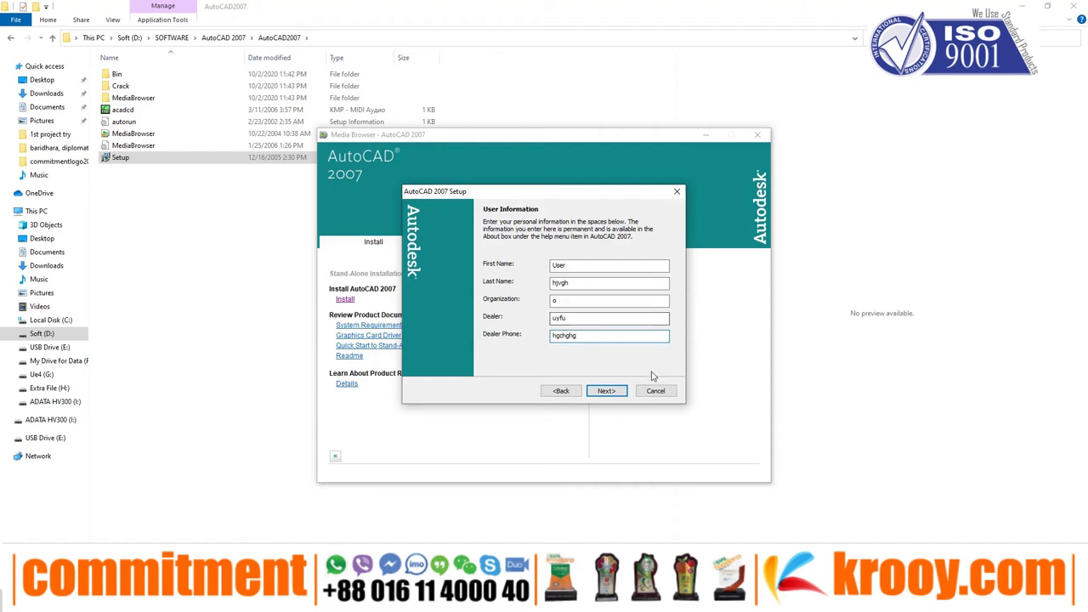
pyautogui.click(604, 392)
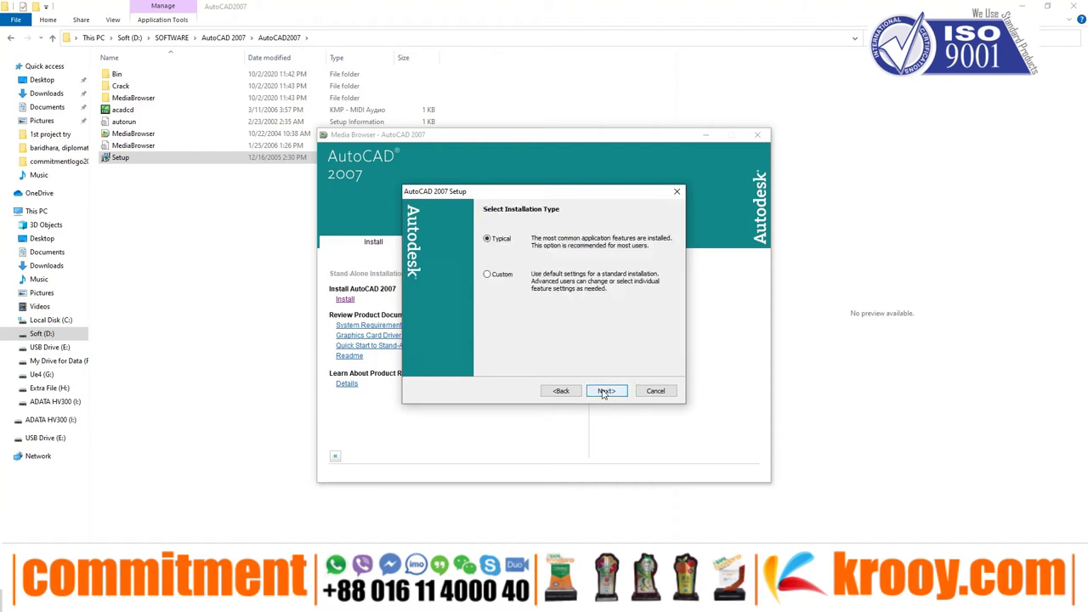
# Choose a Custom install with Express Tools and Tutorials set to install on the local drive.
pyautogui.click(487, 275)
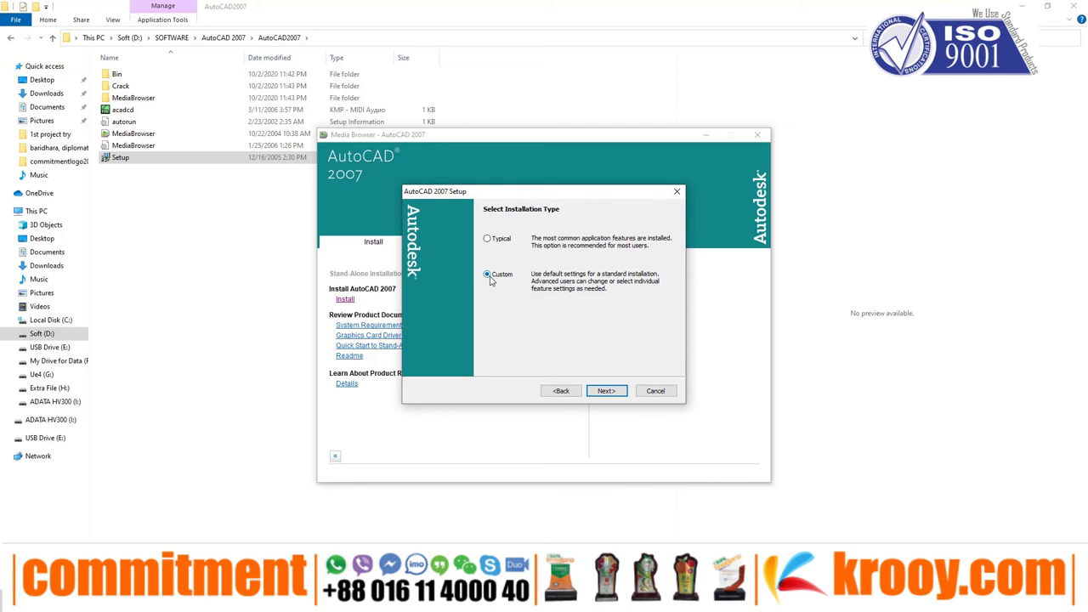
pyautogui.click(603, 391)
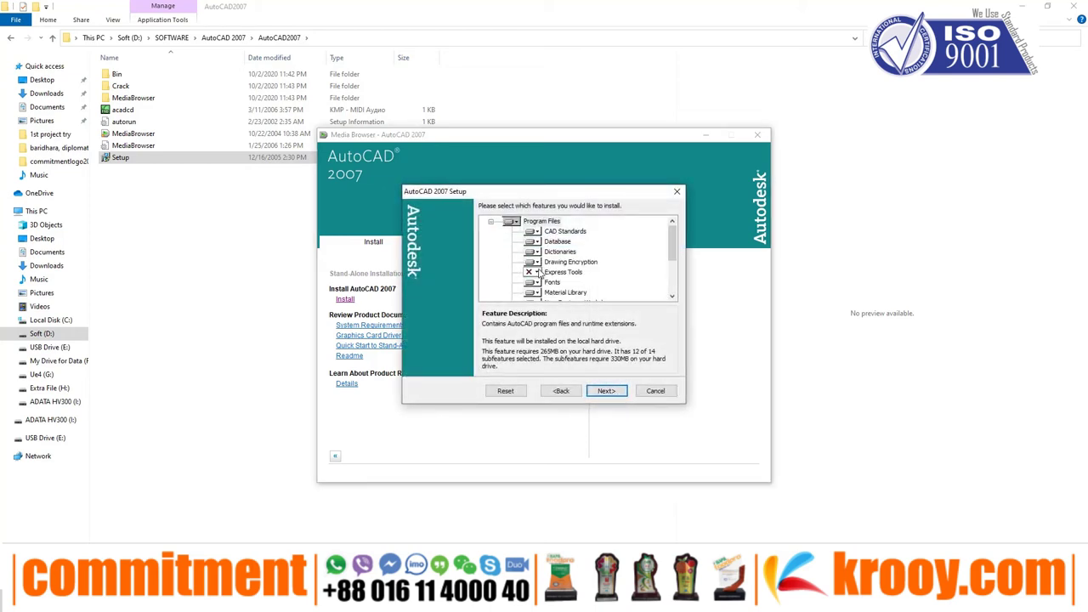
pyautogui.click(536, 273)
pyautogui.click(544, 284)
pyautogui.scroll(-2, 544, 285)
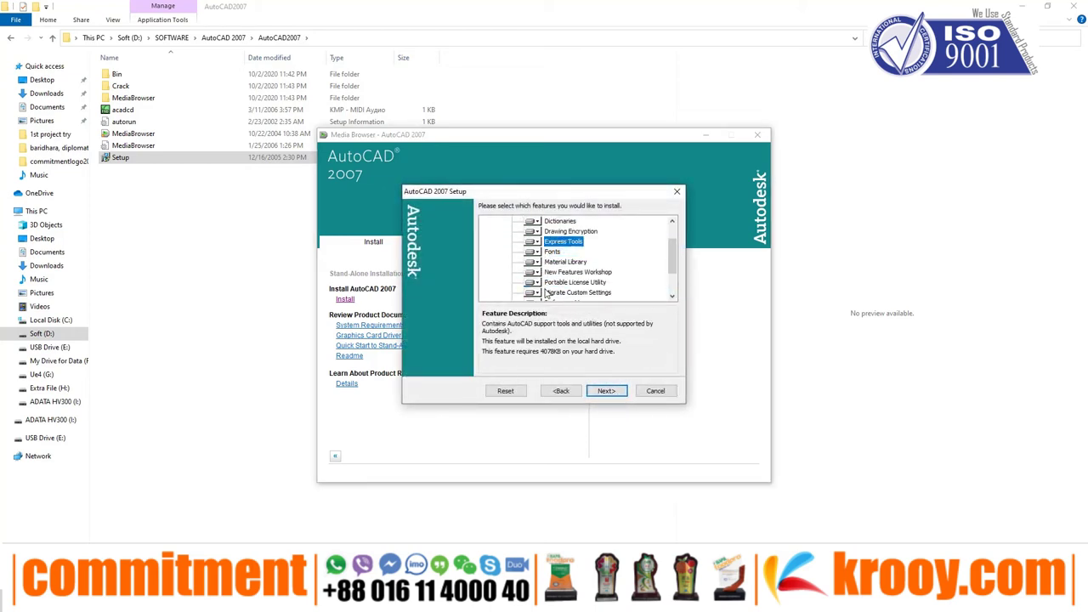
pyautogui.scroll(-1, 543, 285)
pyautogui.click(536, 282)
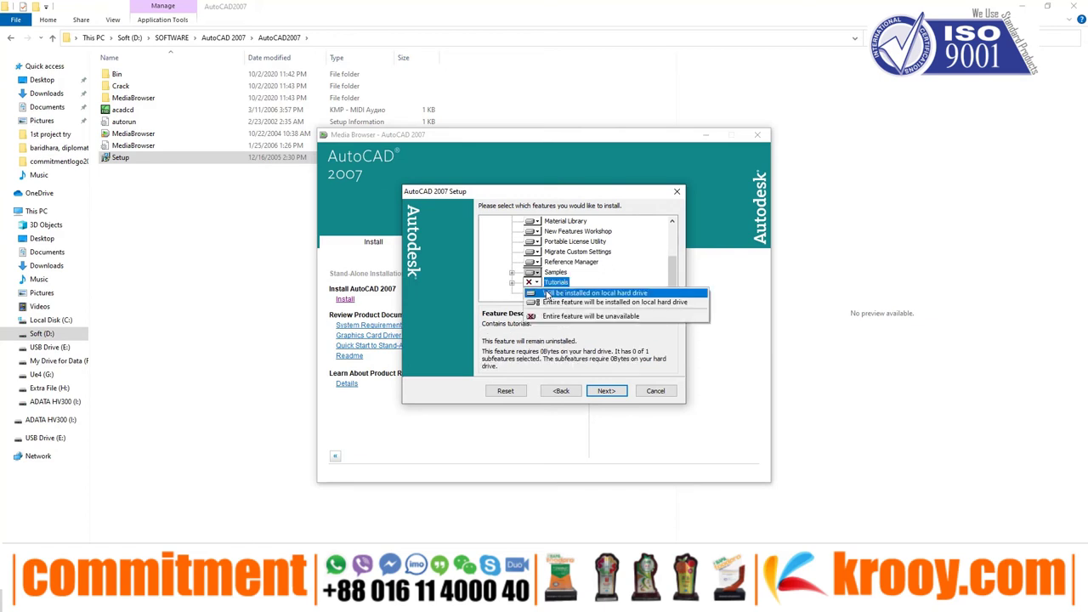
pyautogui.click(561, 292)
pyautogui.click(625, 398)
pyautogui.click(613, 396)
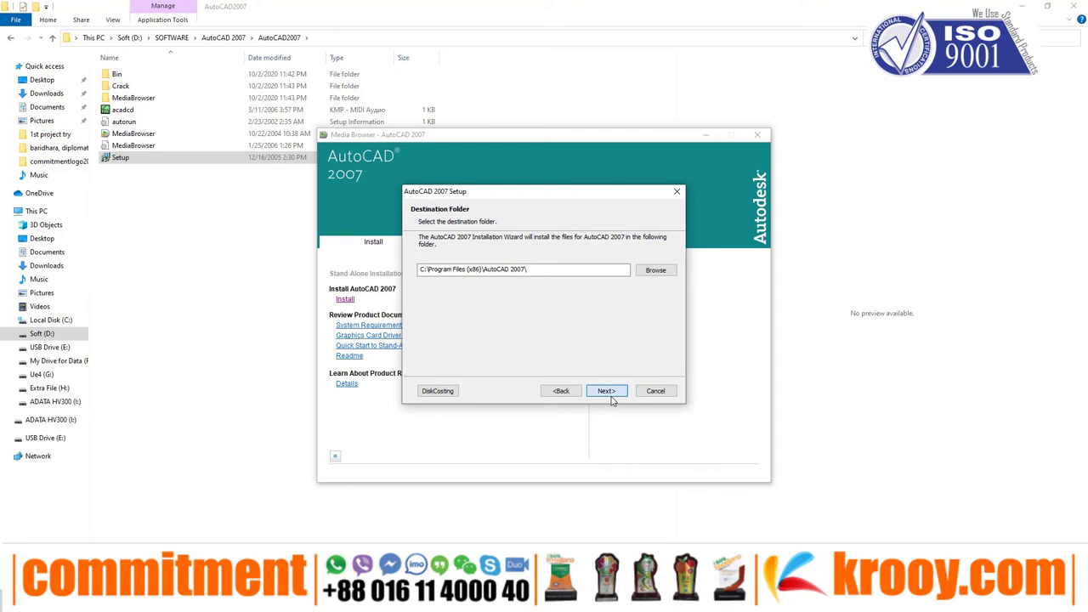
# Keep the default destination folder and shortcut options, install, then finish at the success page.
pyautogui.click(612, 396)
pyautogui.click(612, 396)
pyautogui.click(612, 396)
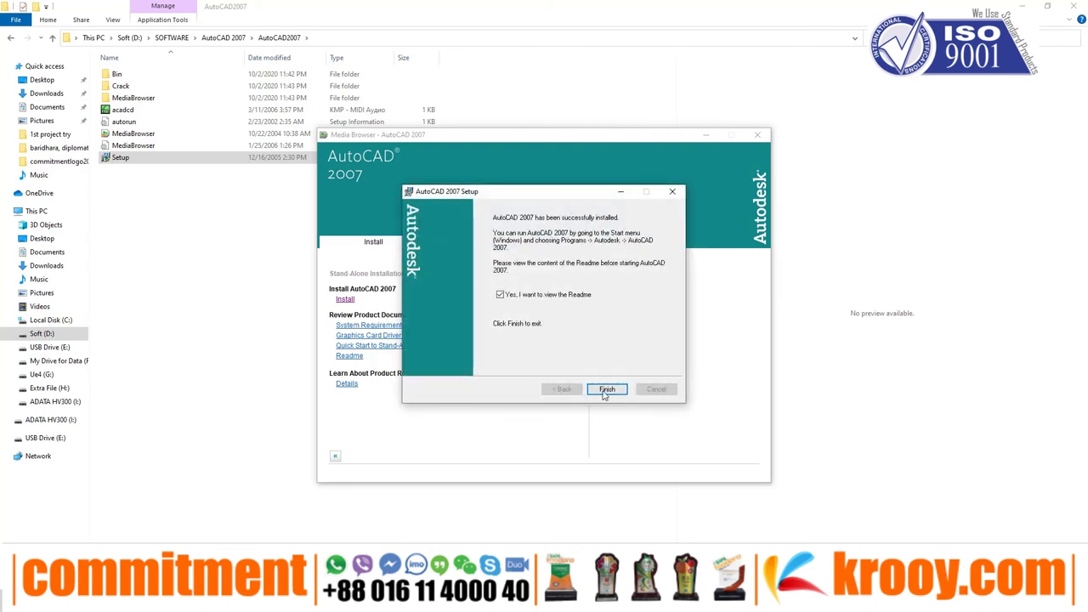
pyautogui.click(605, 394)
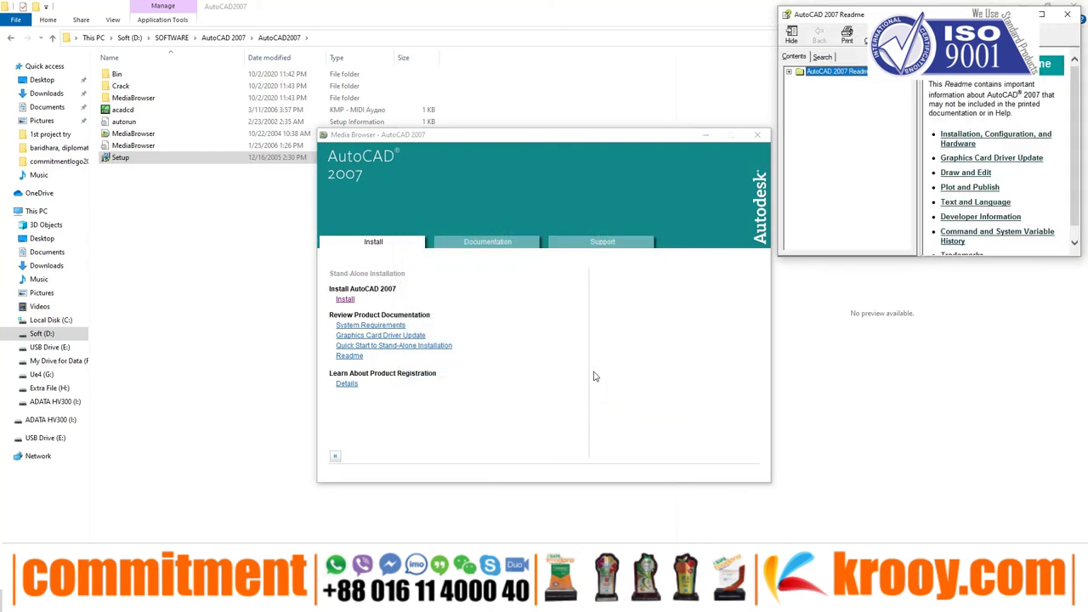
# Close the Readme and the AutoCAD 2007 media browser, then right-click the desktop.
pyautogui.click(1067, 14)
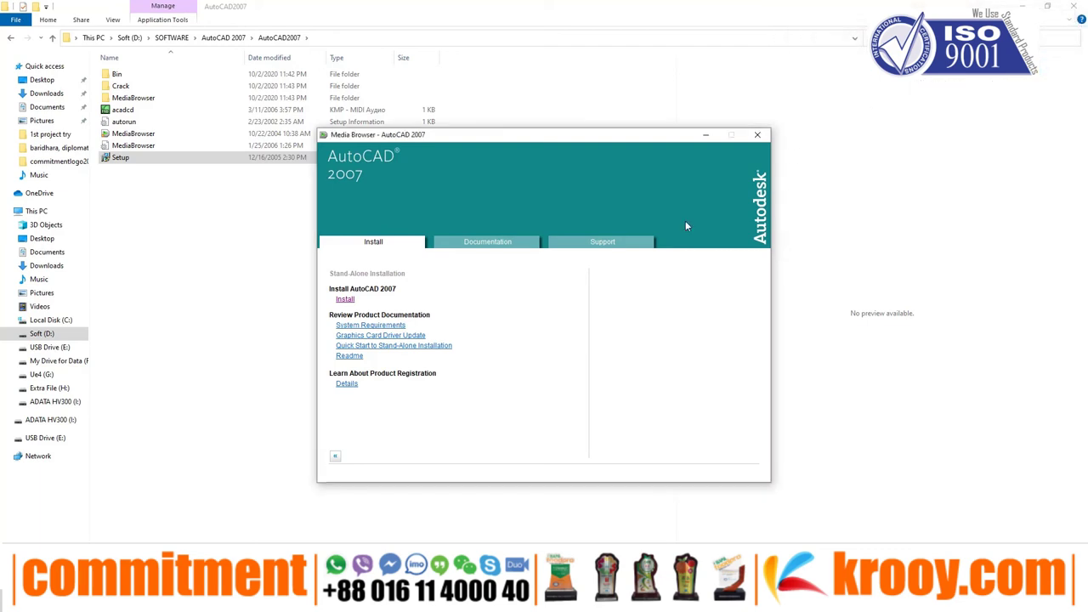
pyautogui.click(757, 134)
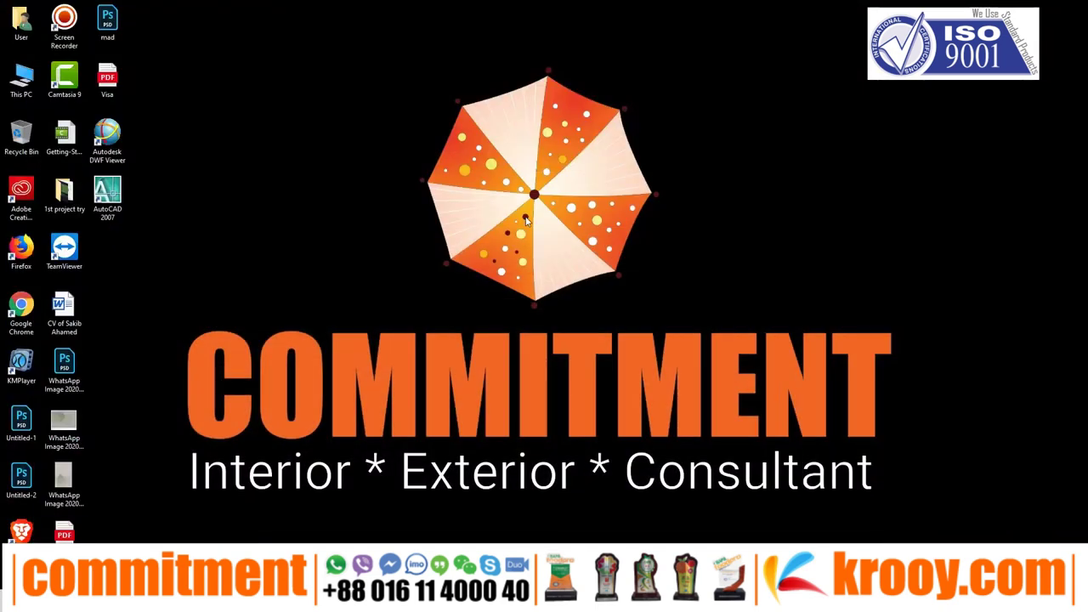
pyautogui.rightClick(525, 219)
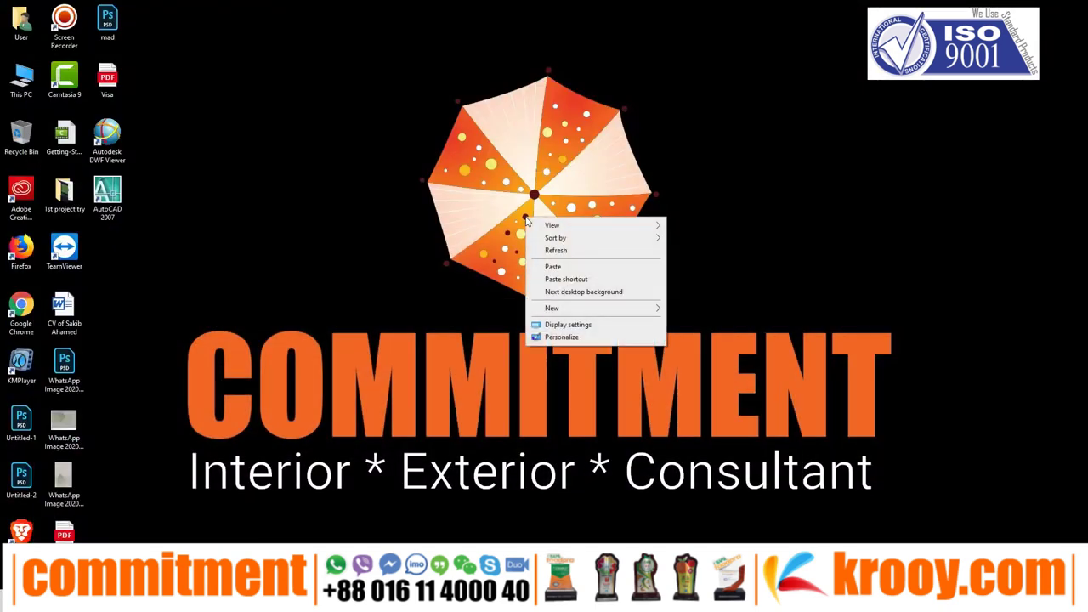
# Copy adlmdll.dll, CRACK_NOTES and lacadp.dll from the Crack folder, then show the desktop.
pyautogui.click(554, 250)
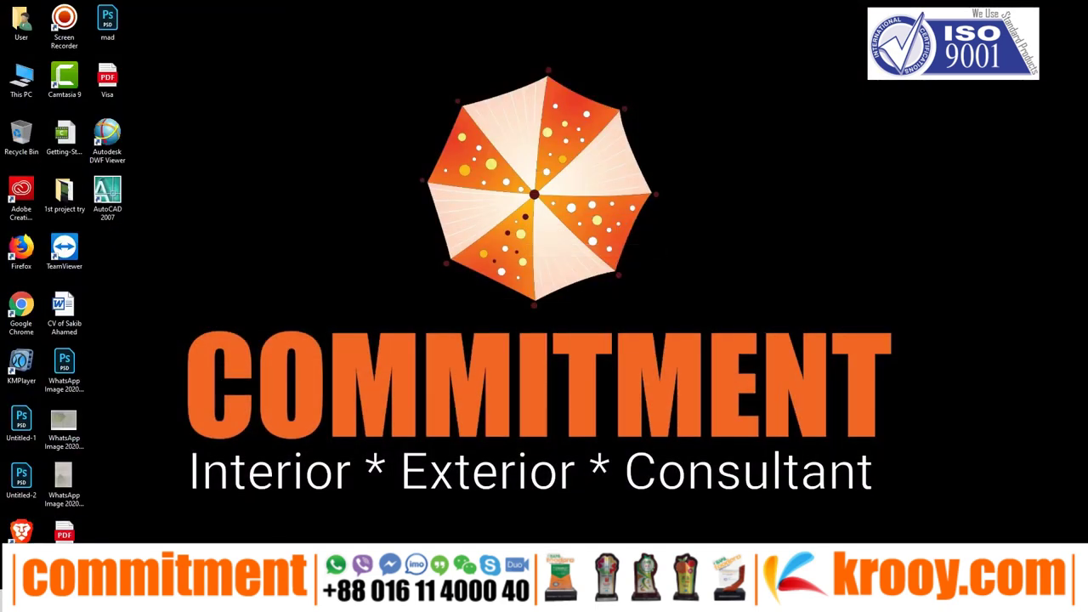
pyautogui.click(415, 520)
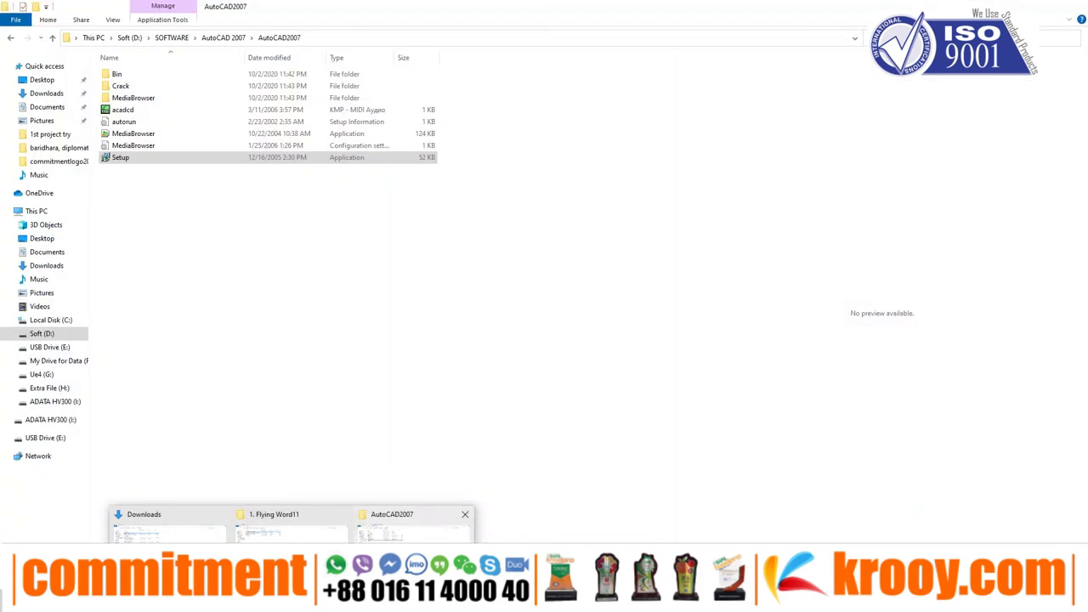
pyautogui.doubleClick(162, 88)
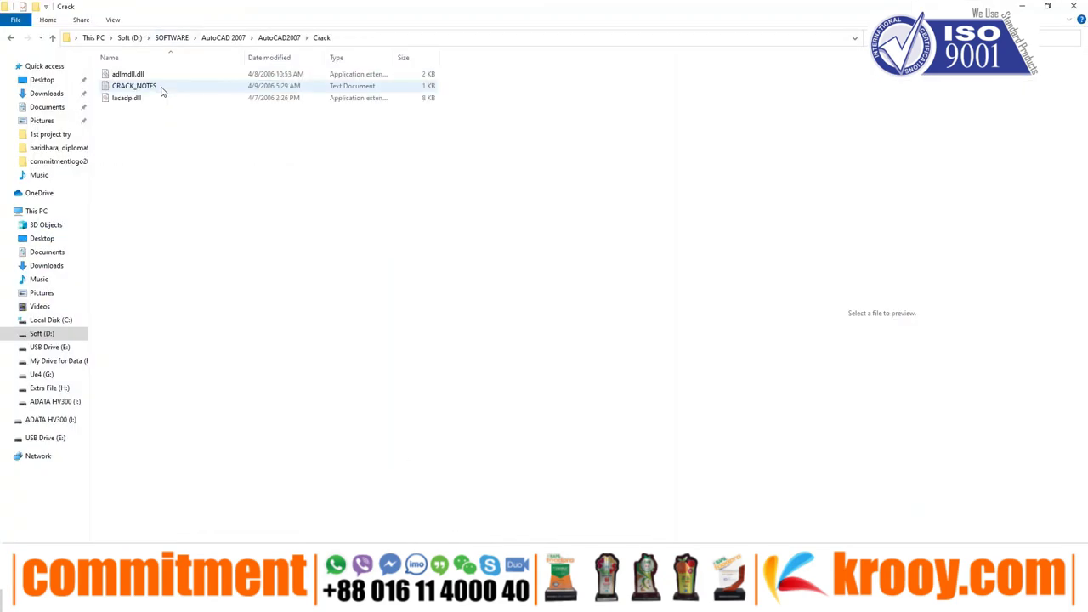
pyautogui.moveTo(167, 121); pyautogui.dragTo(142, 73)
pyautogui.rightClick(142, 74)
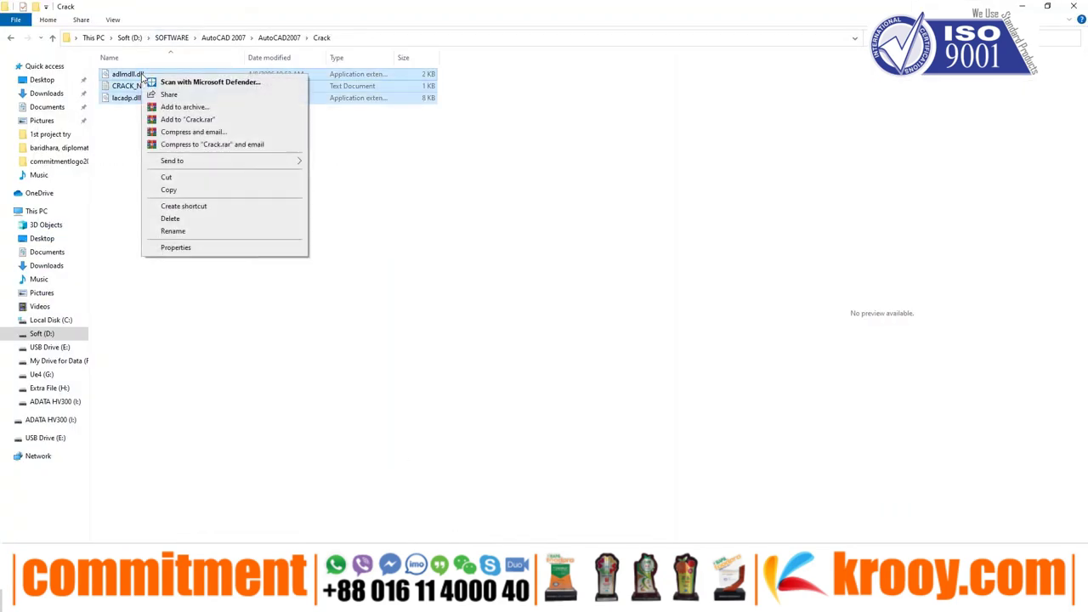
pyautogui.click(192, 189)
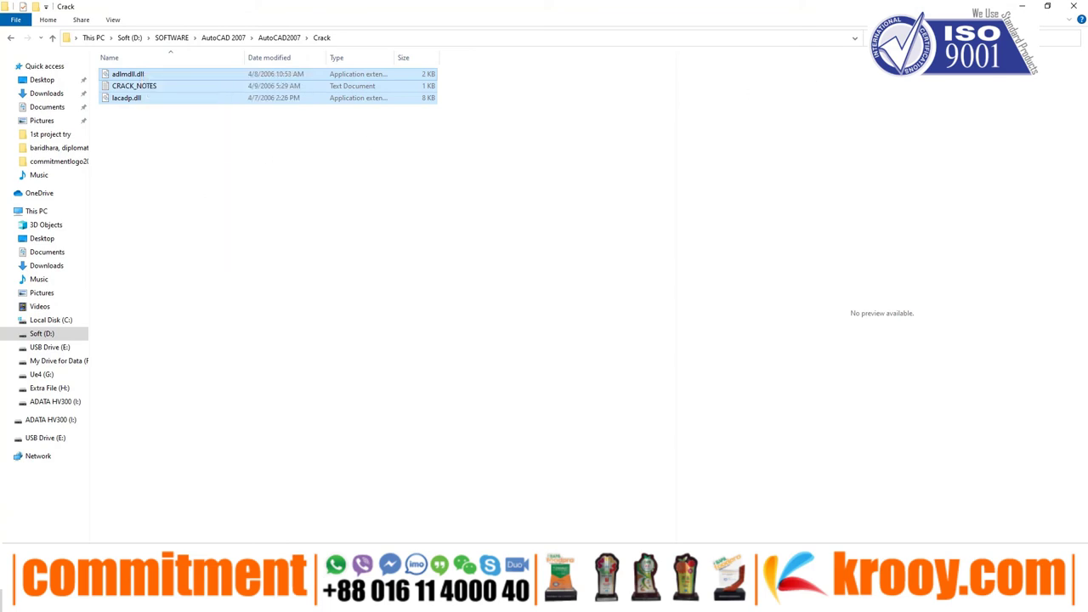
pyautogui.press('super+d')
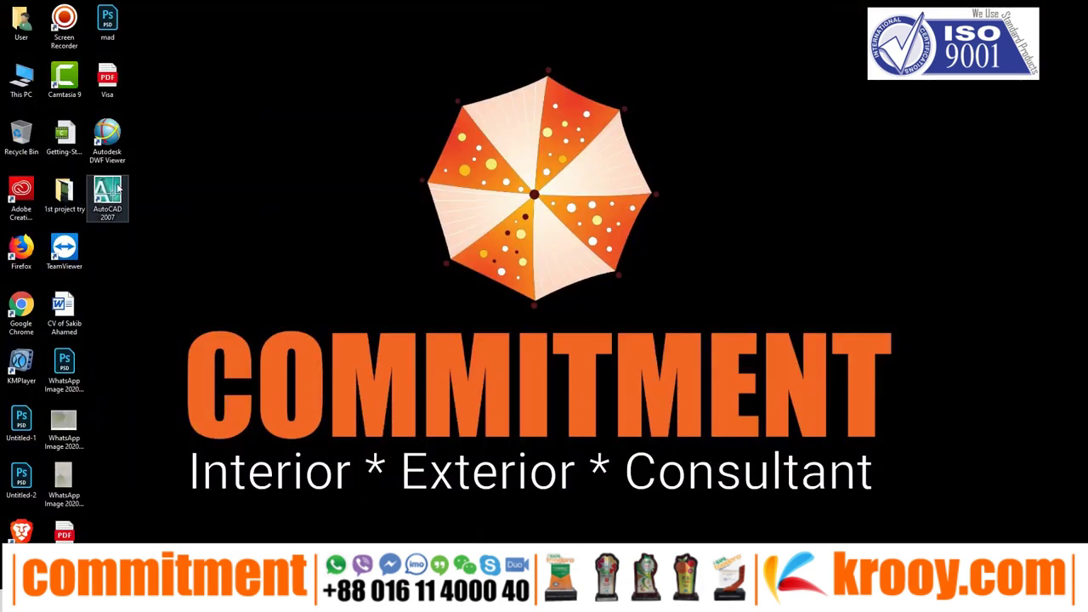
# Paste the Crack files into the maximized AutoCAD 2007 install folder, replacing the originals.
pyautogui.rightClick(118, 188)
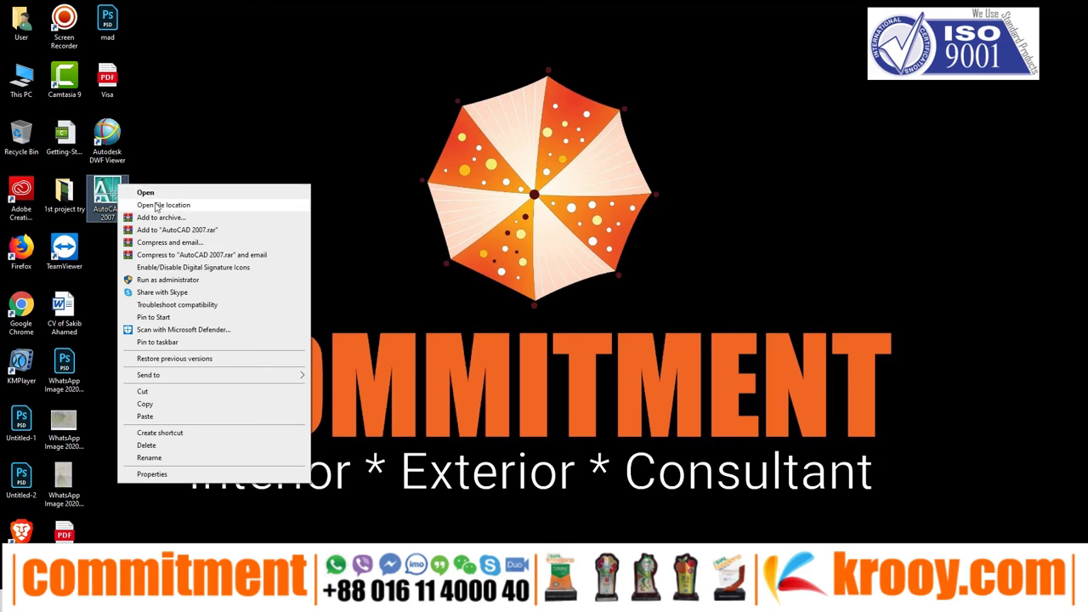
pyautogui.click(155, 205)
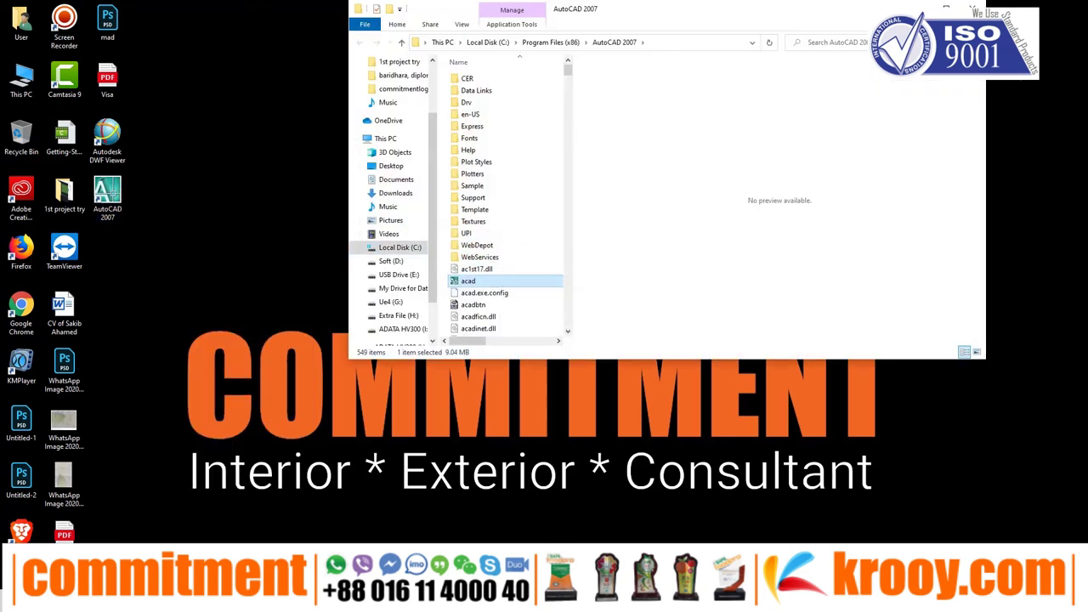
pyautogui.press('super+Up')
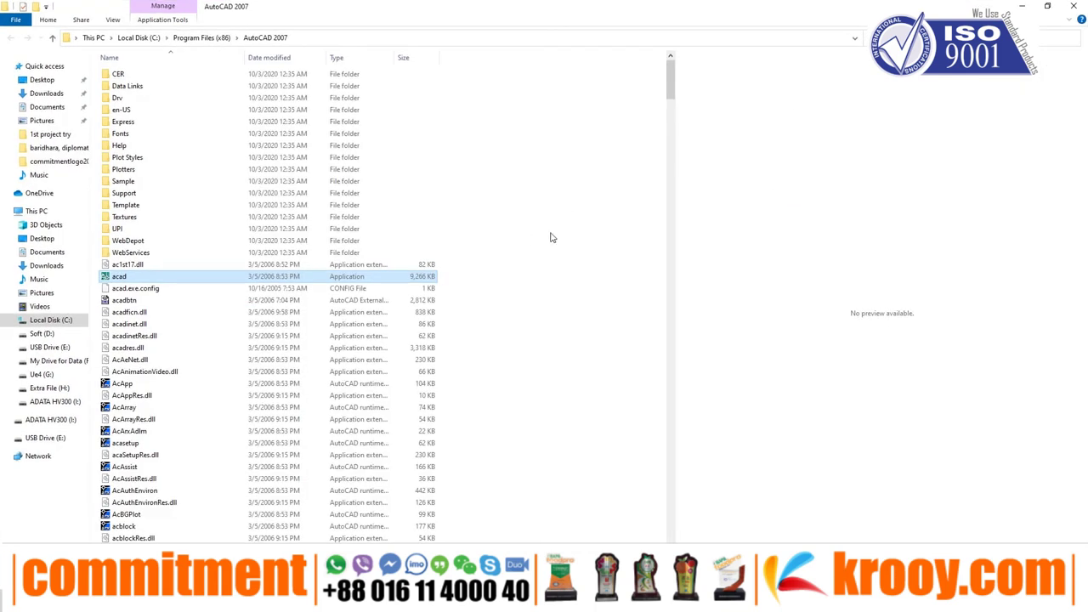
pyautogui.rightClick(549, 238)
pyautogui.click(578, 311)
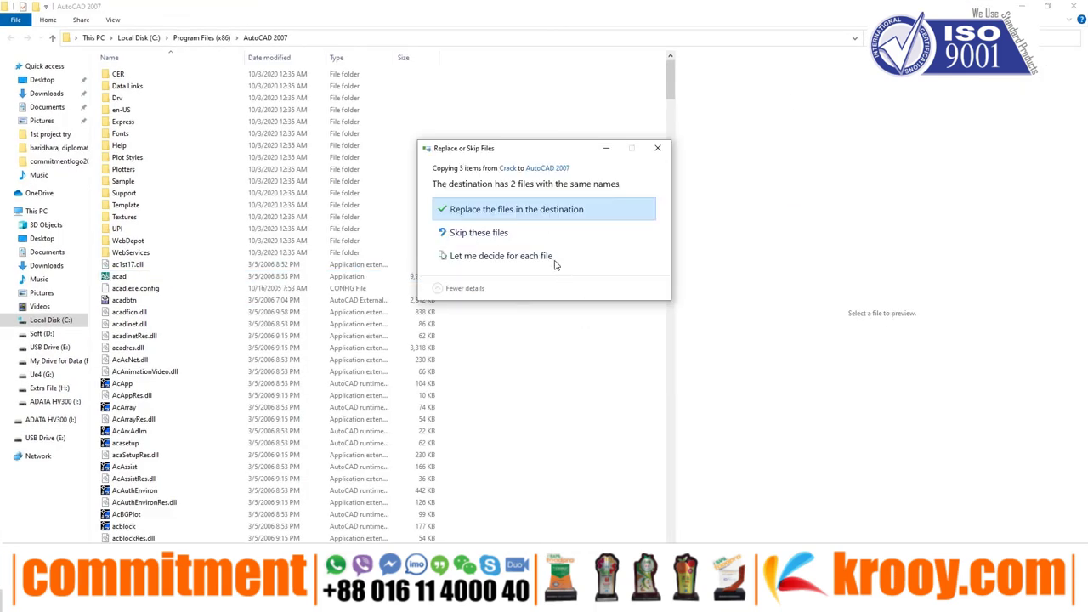
pyautogui.click(531, 216)
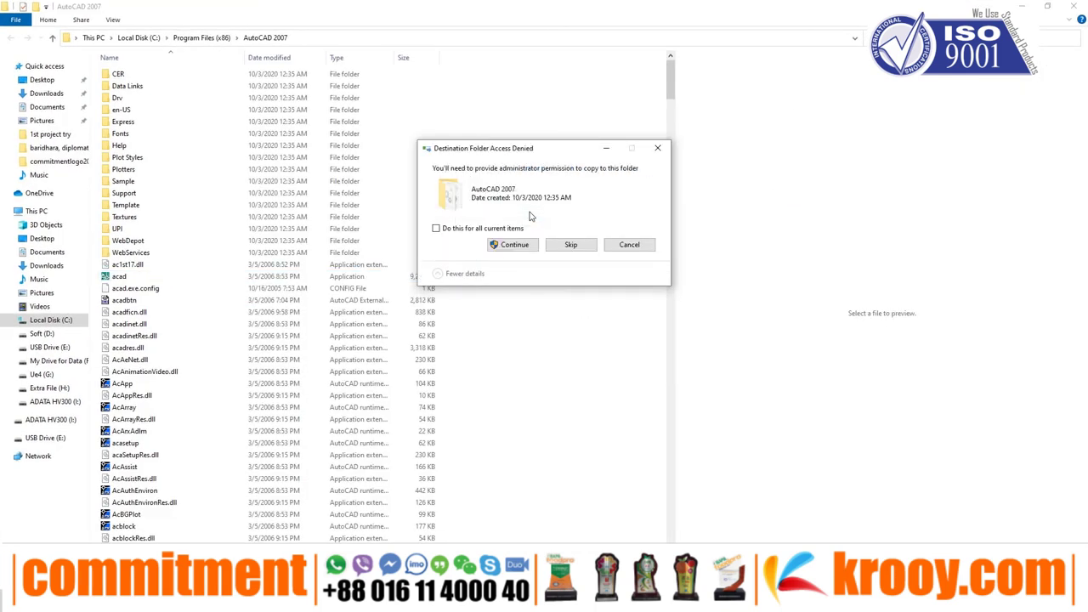
pyautogui.click(515, 245)
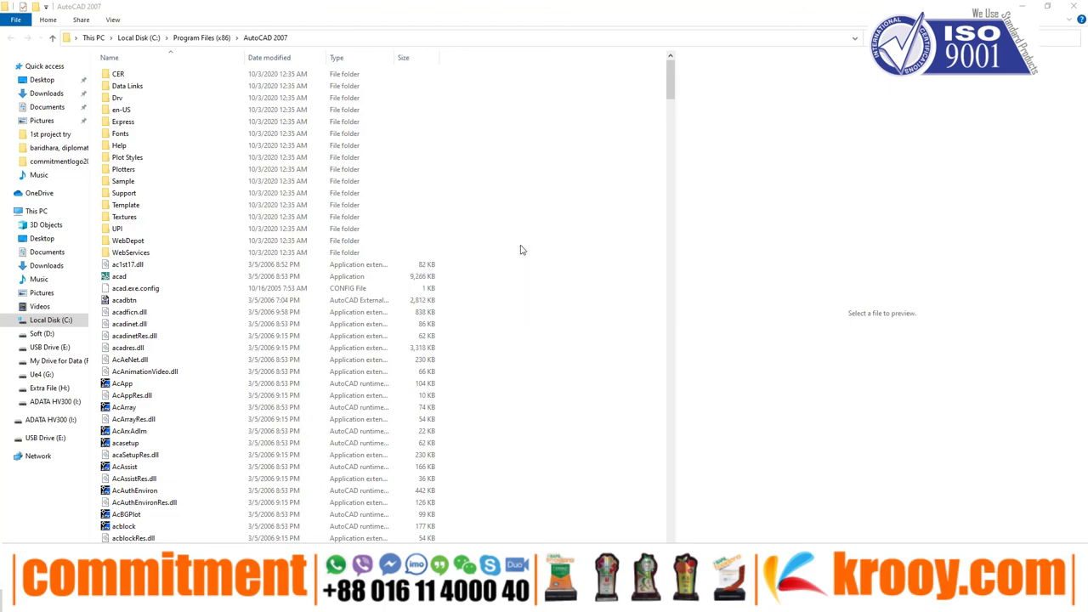
# Scroll through the updated AutoCAD 2007 folder, then close the Explorer window.
pyautogui.scroll(-4, 537, 272)
pyautogui.scroll(-4, 537, 271)
pyautogui.scroll(-4, 537, 267)
pyautogui.scroll(-4, 538, 261)
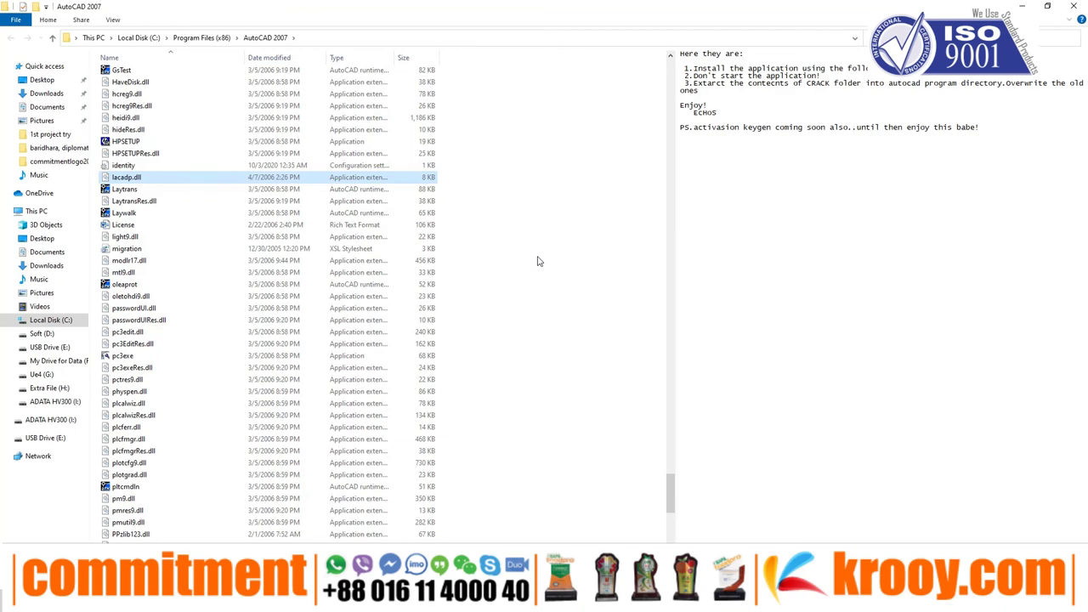
pyautogui.scroll(-4, 537, 261)
pyautogui.scroll(-4, 535, 257)
pyautogui.scroll(-4, 536, 255)
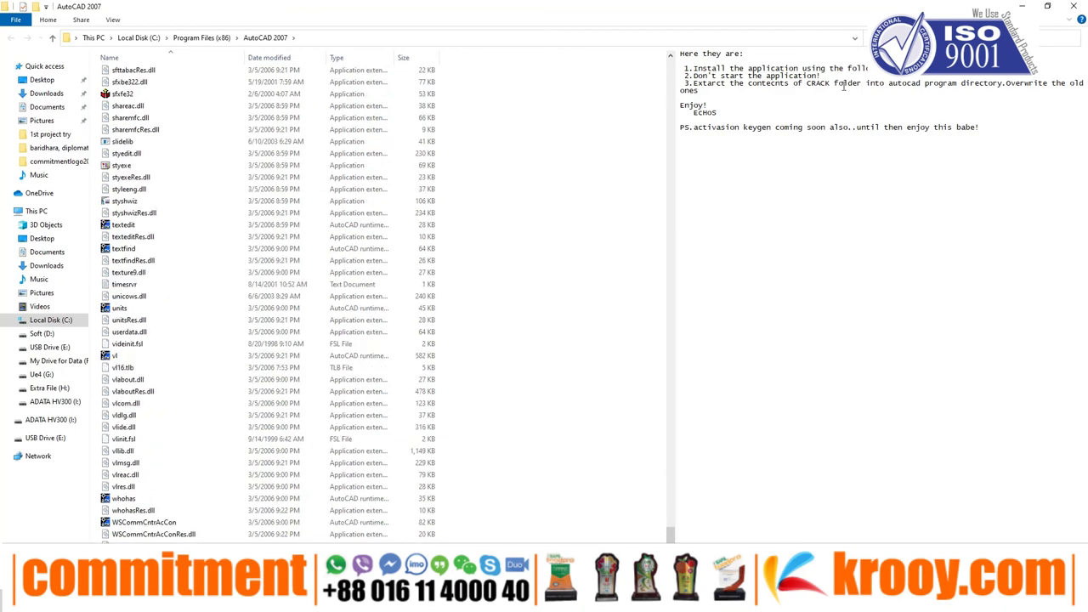
pyautogui.click(1074, 7)
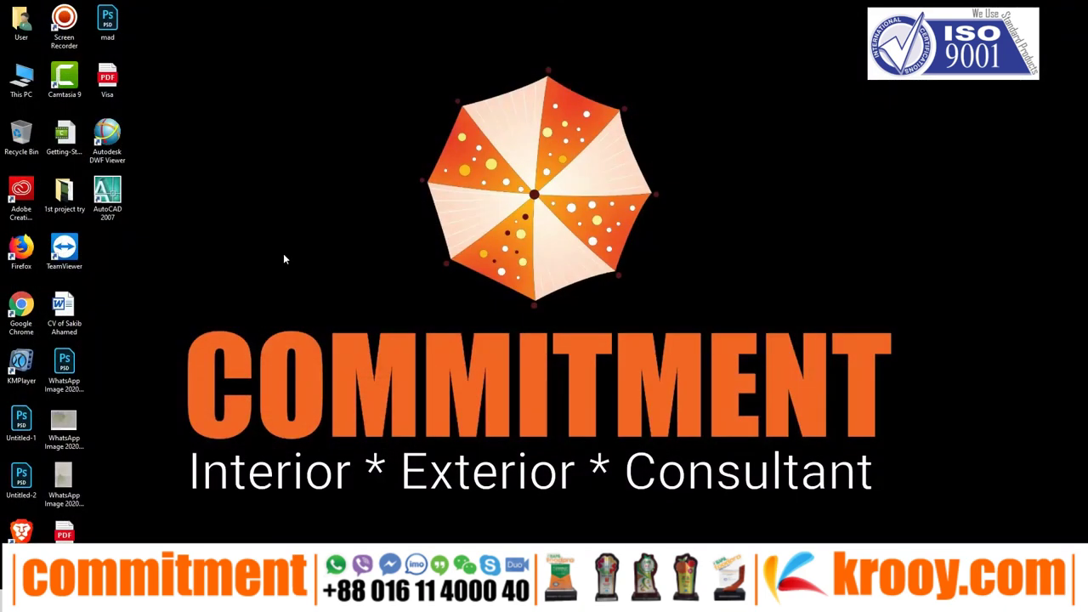
# Launch AutoCAD 2007 past the compatibility warning into the AutoCAD Classic workspace.
pyautogui.doubleClick(113, 197)
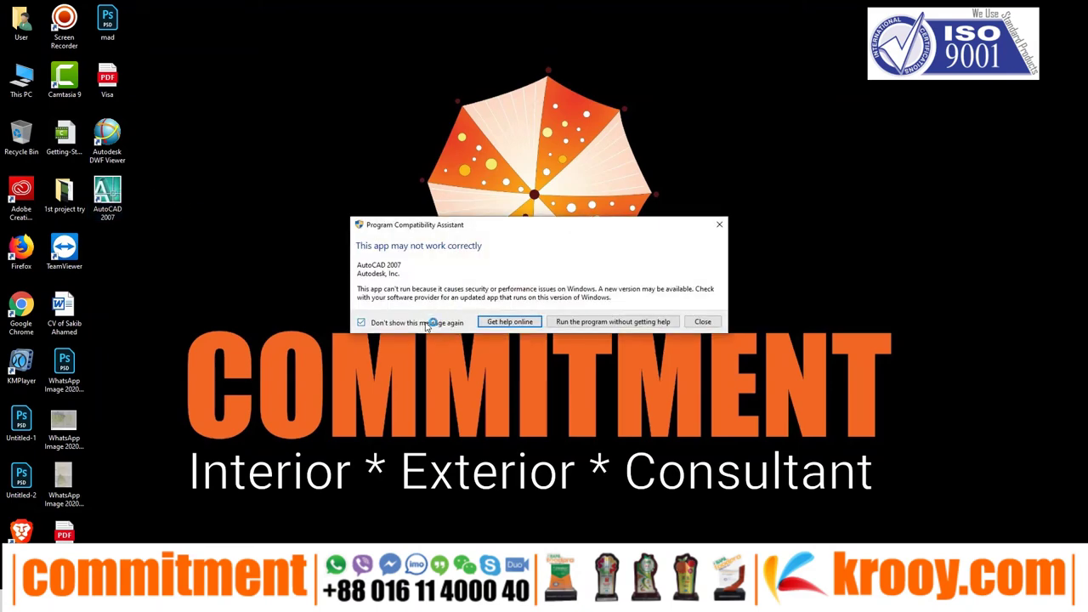
pyautogui.click(647, 322)
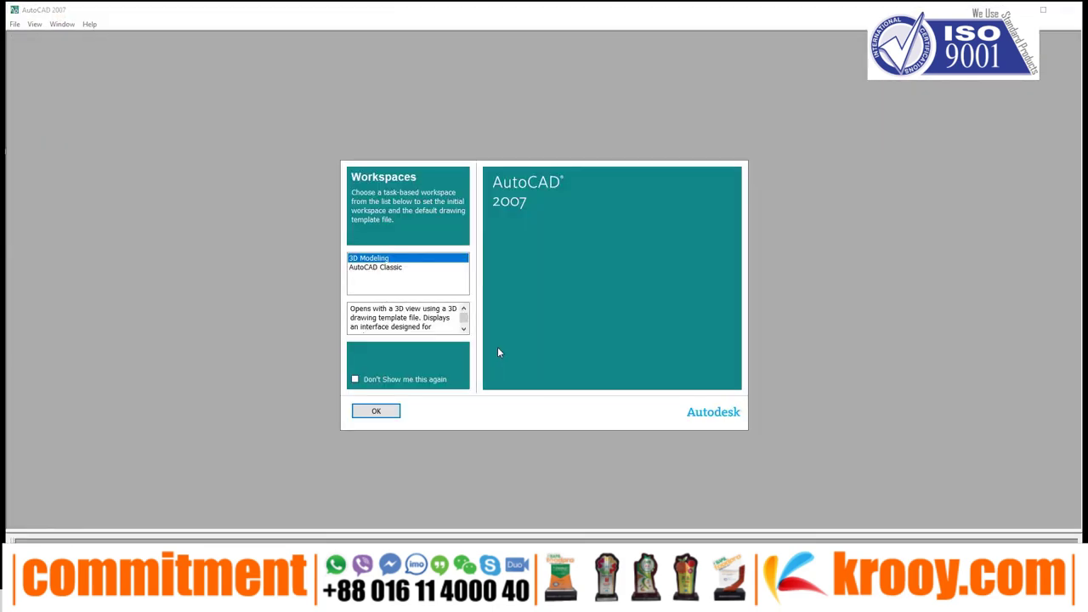
pyautogui.click(359, 268)
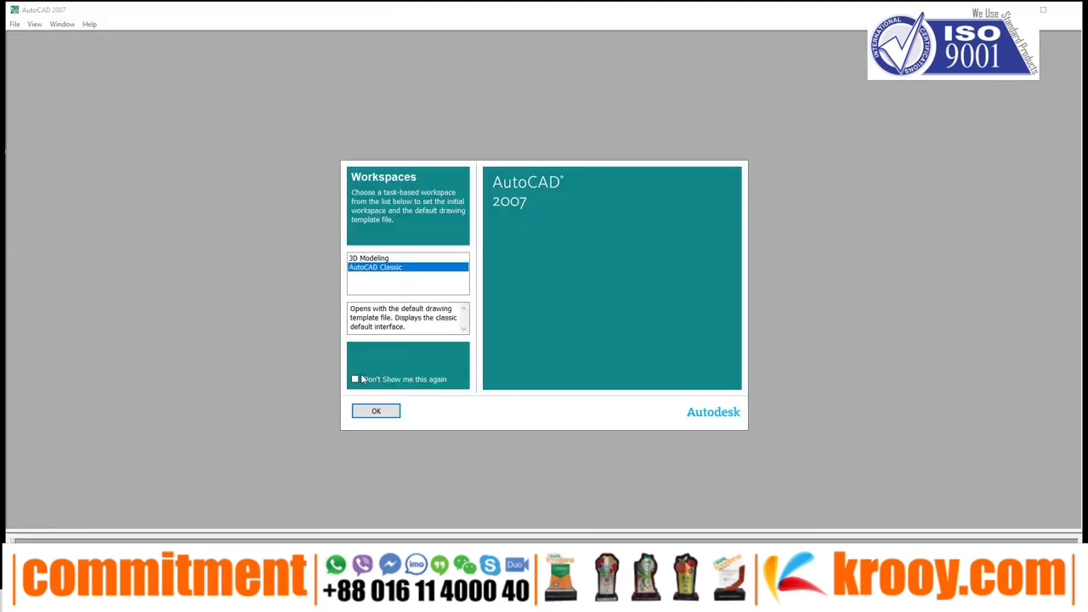
pyautogui.click(378, 411)
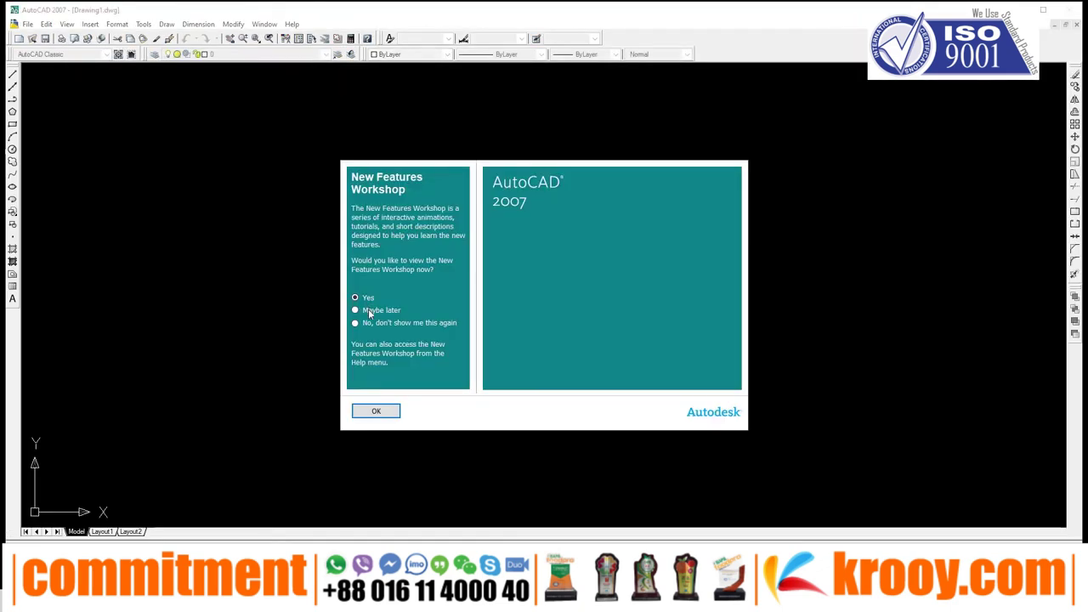
# Defer the New Features Workshop and close Tool Palettes, Sheet Set Manager and Performance Tuner notice.
pyautogui.click(374, 310)
pyautogui.click(376, 410)
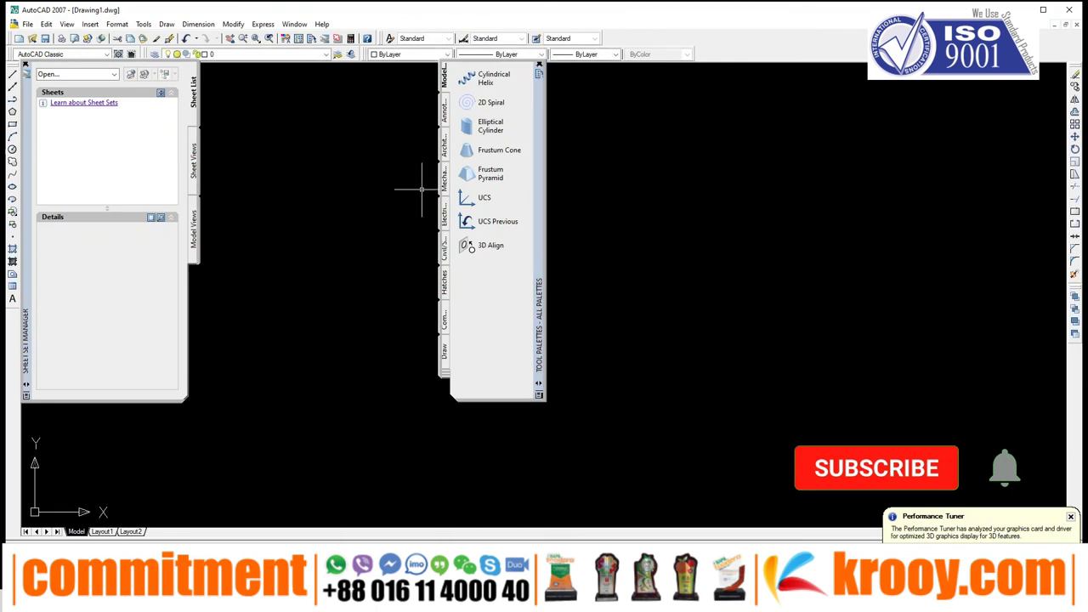
pyautogui.click(539, 64)
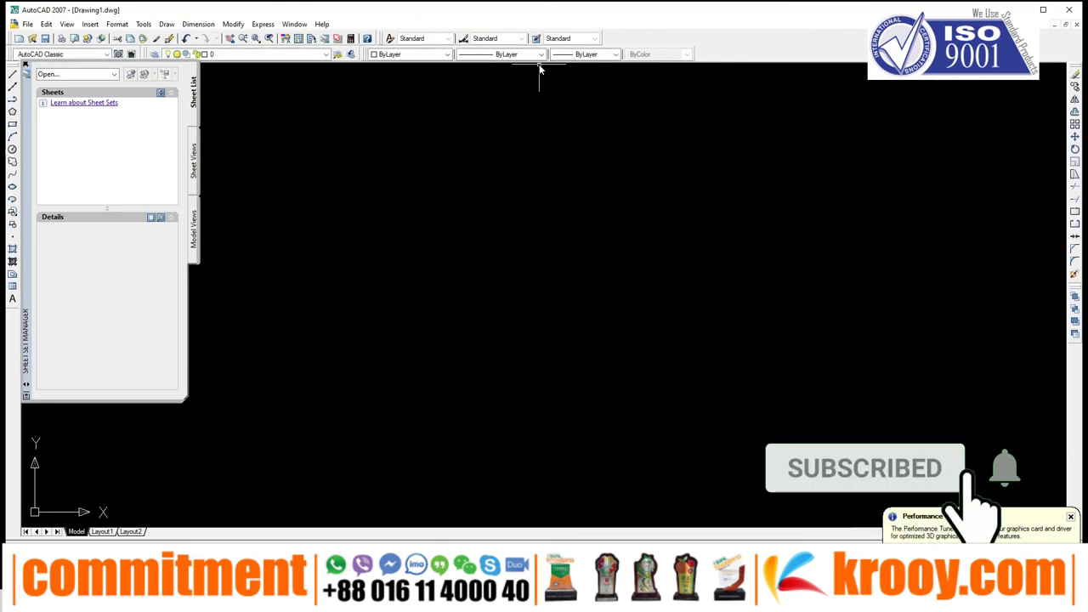
pyautogui.click(25, 65)
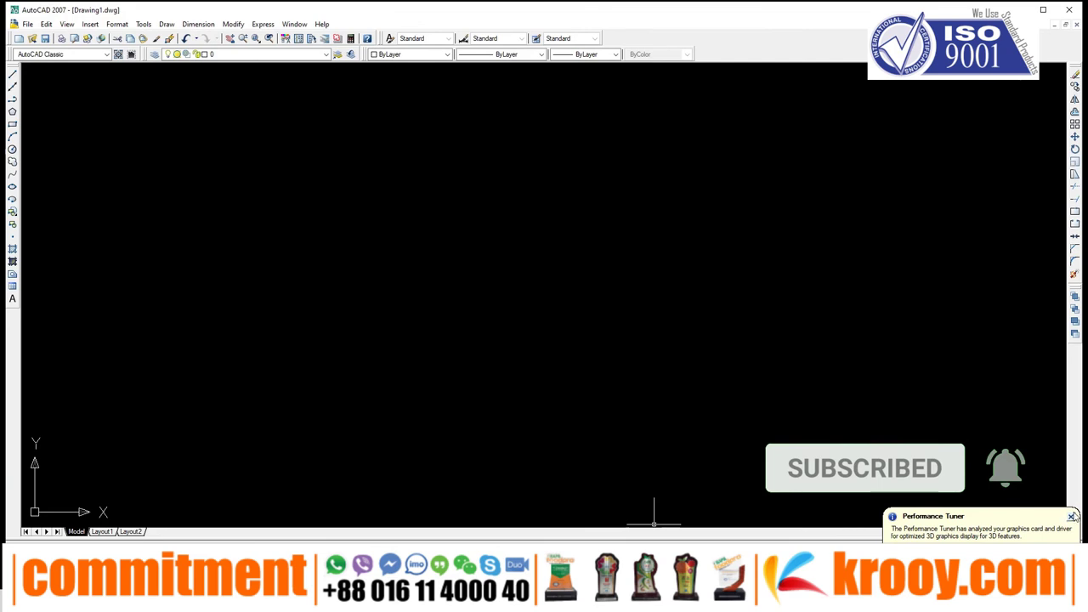
pyautogui.click(1072, 517)
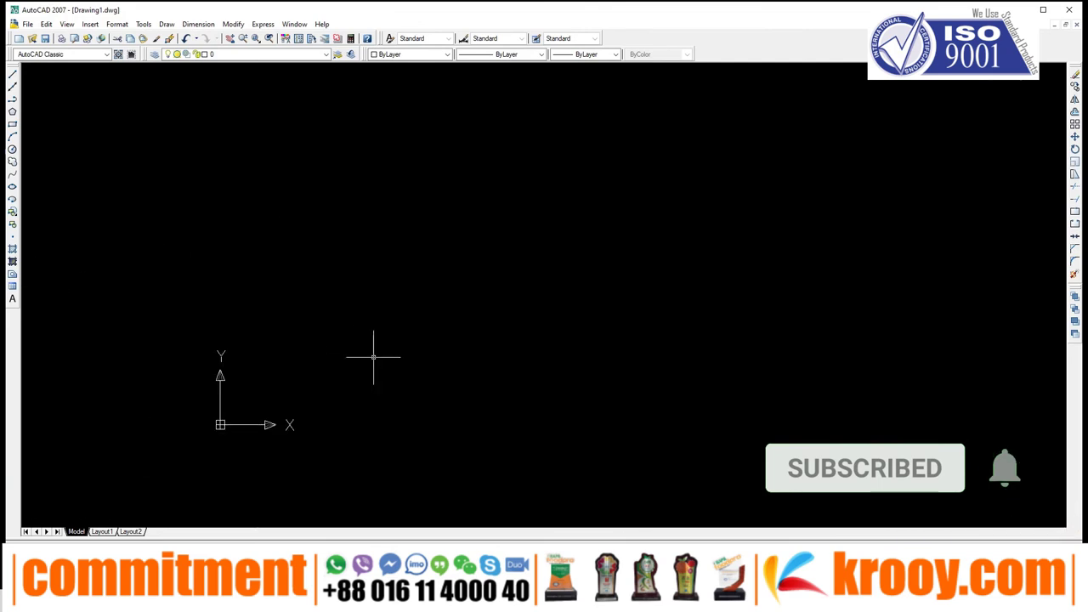
pyautogui.scroll(-3, 446, 384)
pyautogui.scroll(-3, 449, 379)
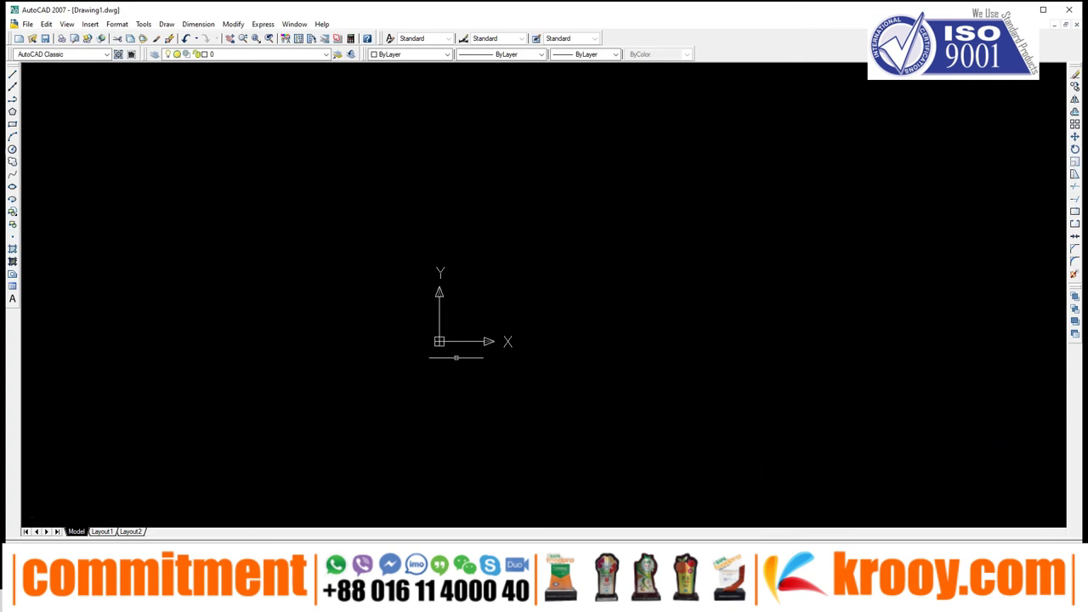
# Close AutoCAD, cancel the Save Drawing As dialog, then quit discarding Drawing1.dwg.
pyautogui.click(1069, 10)
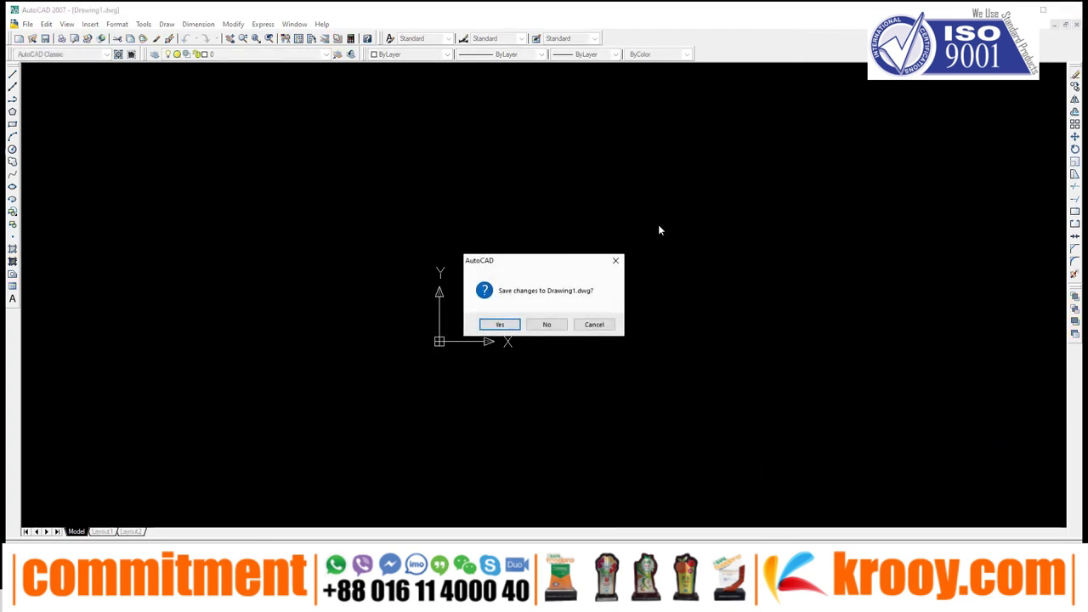
pyautogui.click(499, 323)
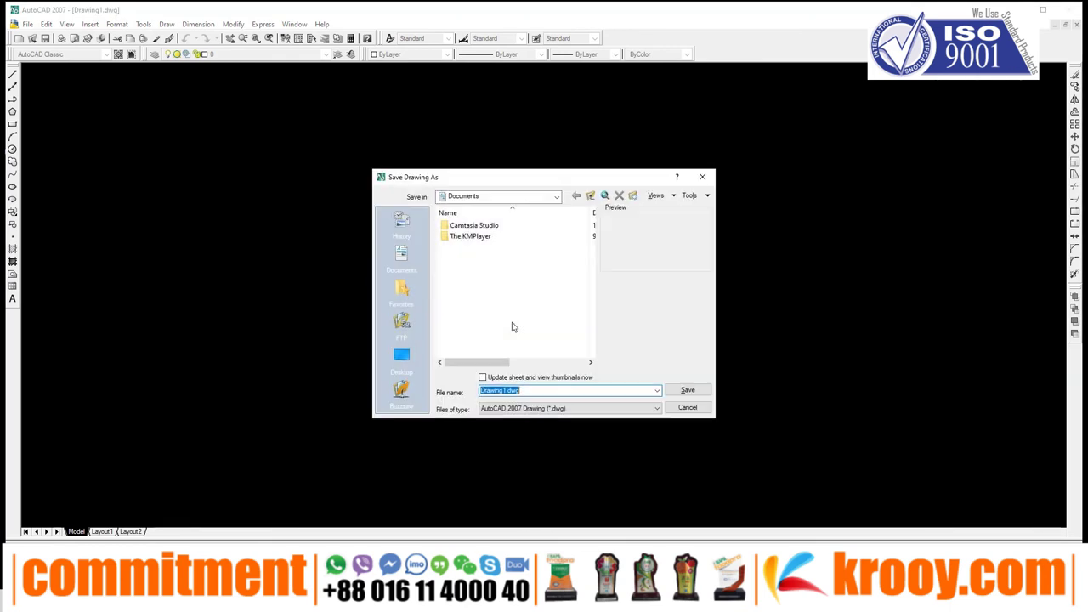
pyautogui.click(702, 176)
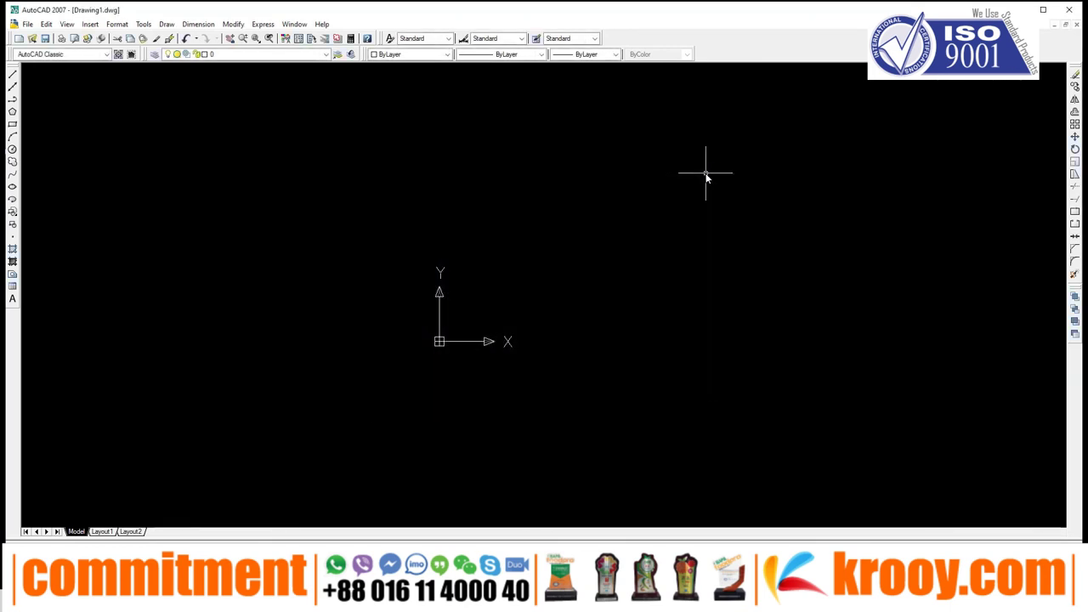
pyautogui.click(1071, 10)
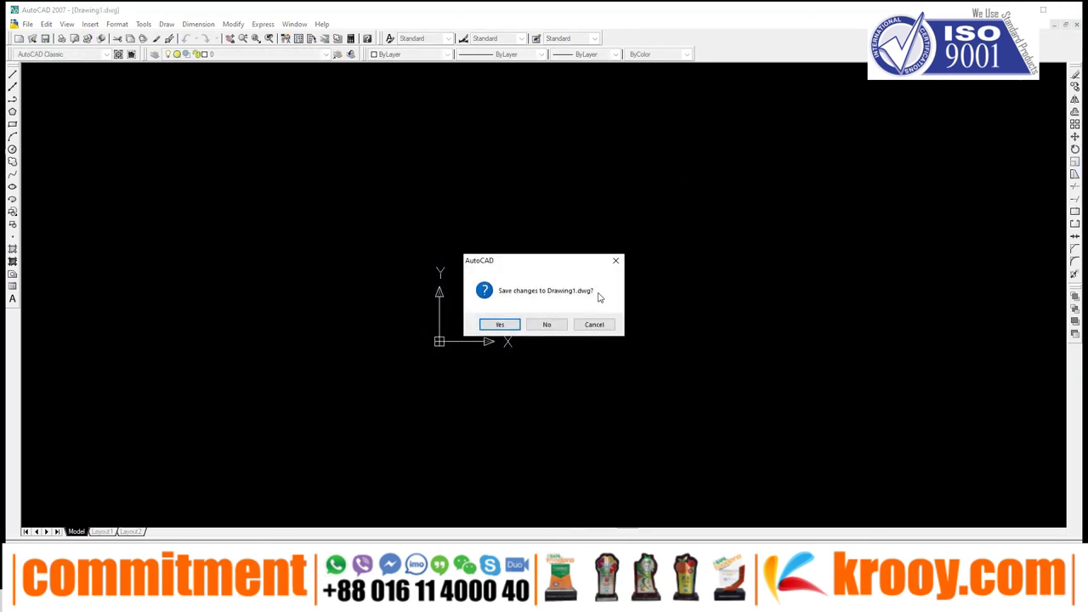
pyautogui.click(548, 326)
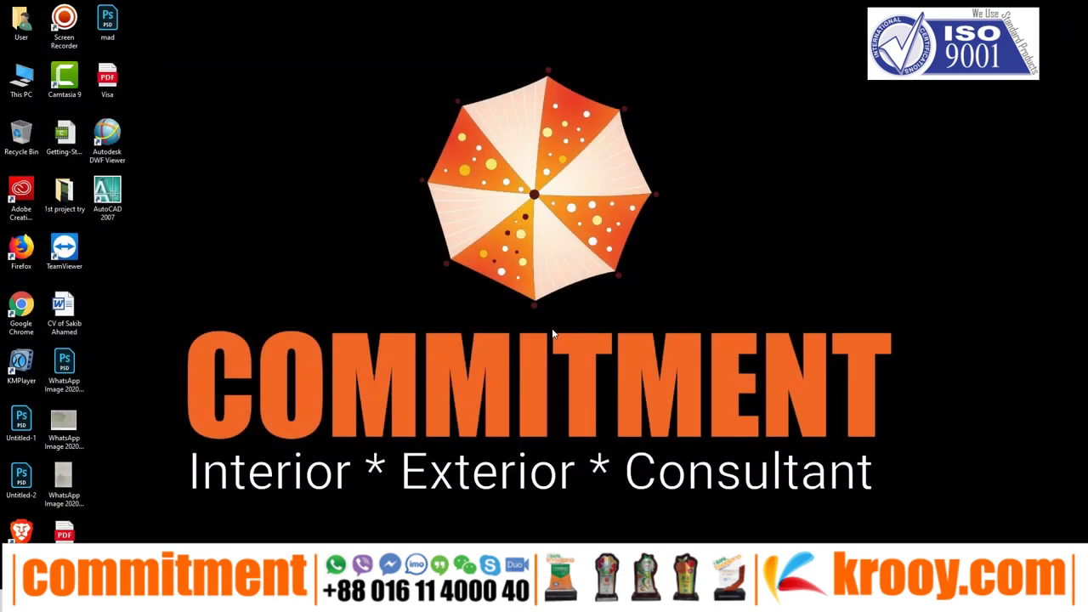
pyautogui.rightClick(348, 245)
pyautogui.click(375, 274)
pyautogui.rightClick(346, 243)
pyautogui.click(375, 274)
pyautogui.rightClick(325, 214)
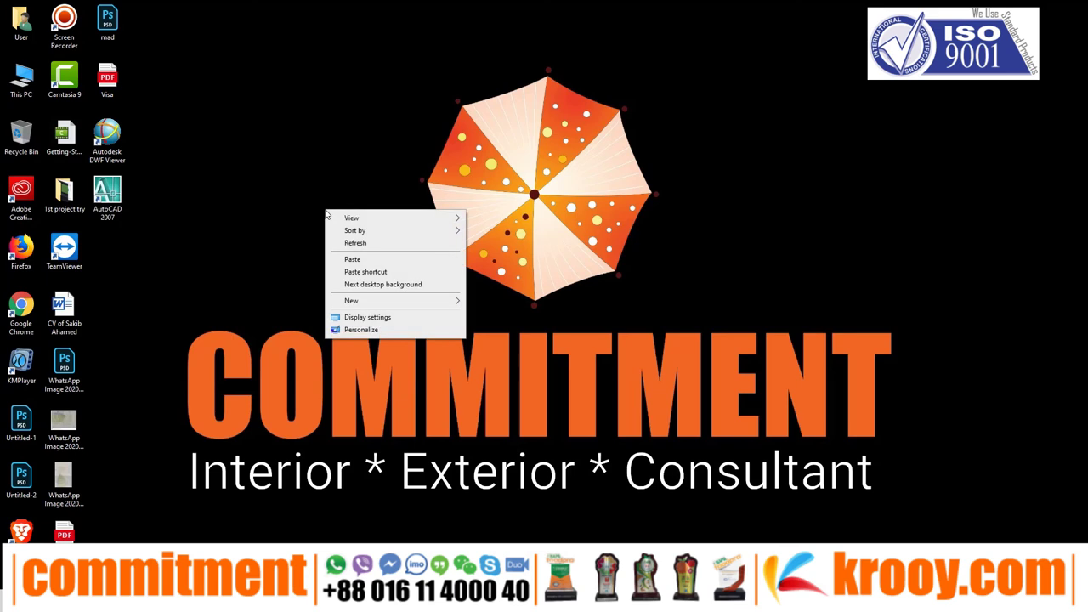
pyautogui.click(349, 244)
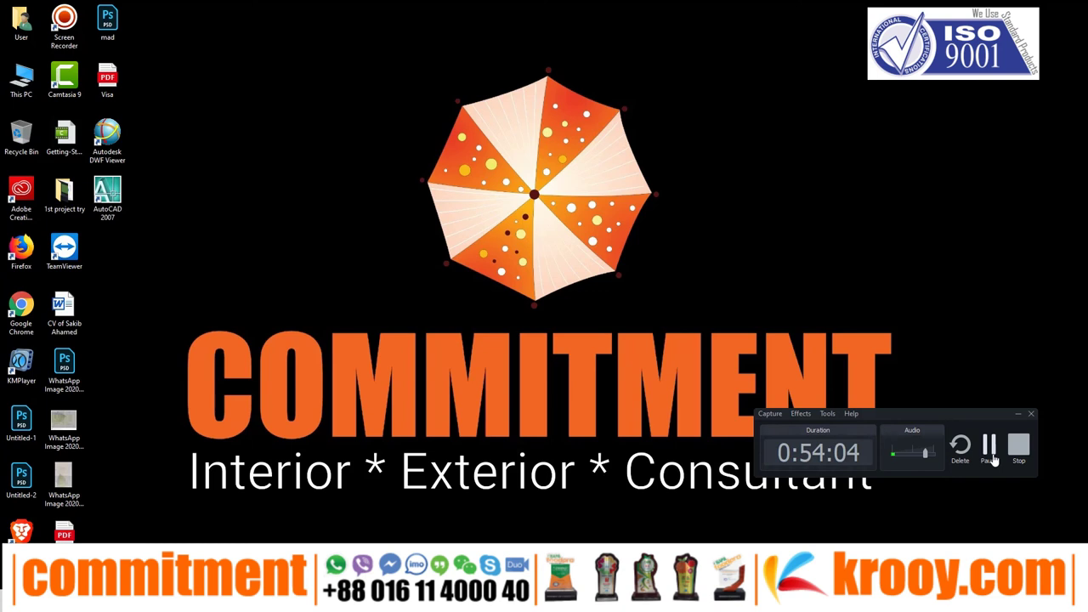
pyautogui.click(990, 457)
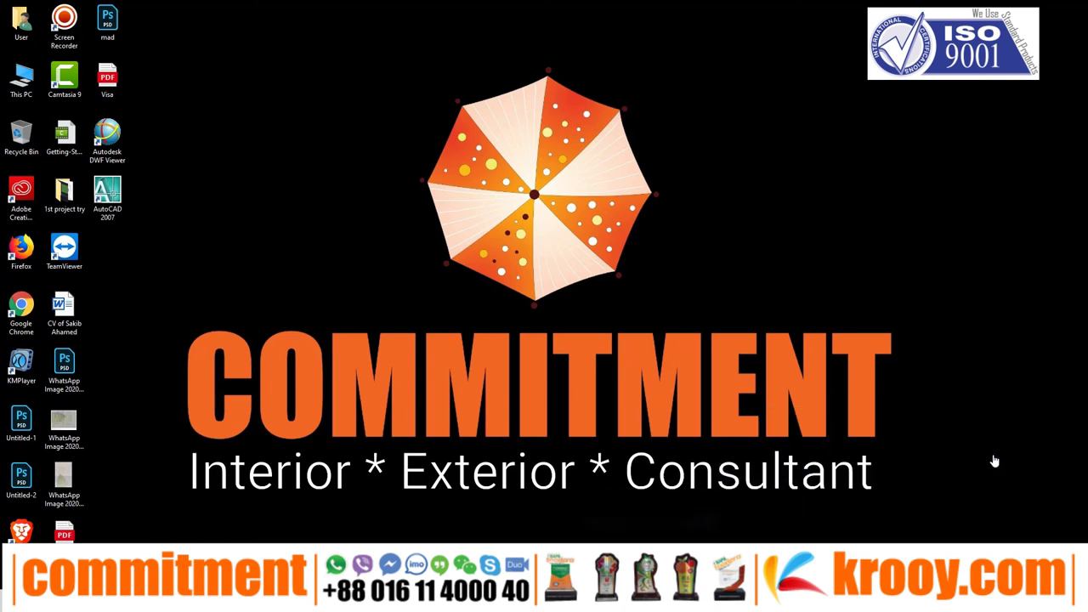
pyautogui.rightClick(88, 177)
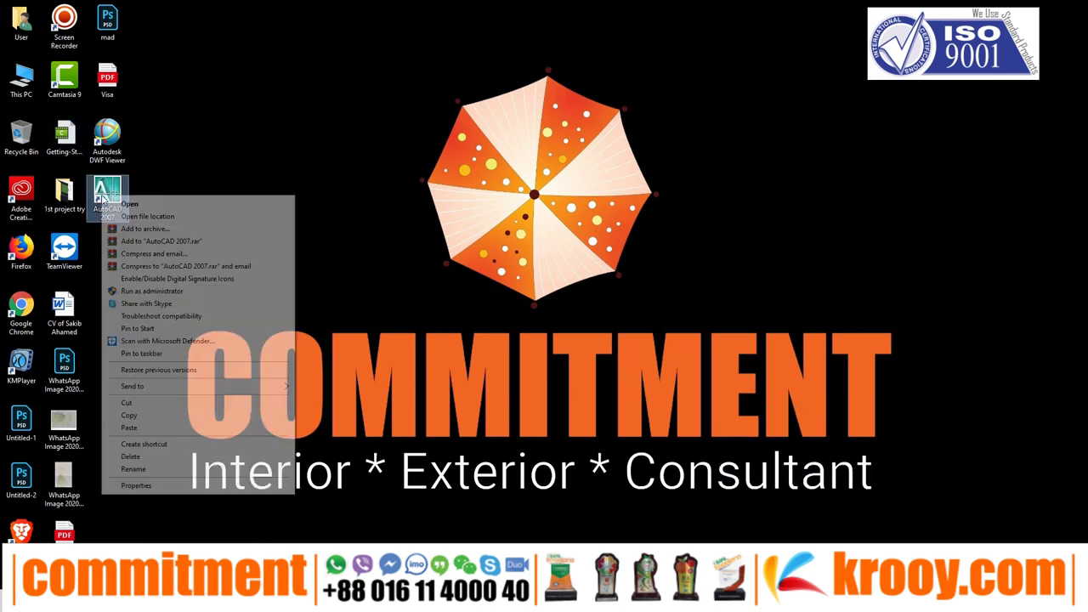
# Restart AutoCAD 2007 from the desktop shortcut to a blank Drawing1 in Classic workspace.
pyautogui.click(125, 205)
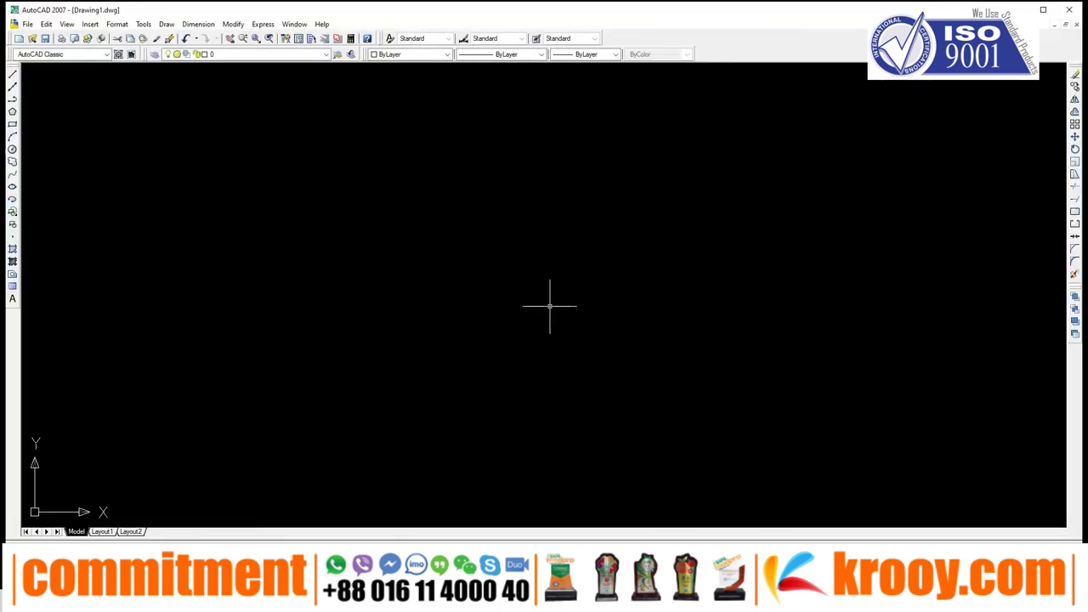
pyautogui.click(27, 24)
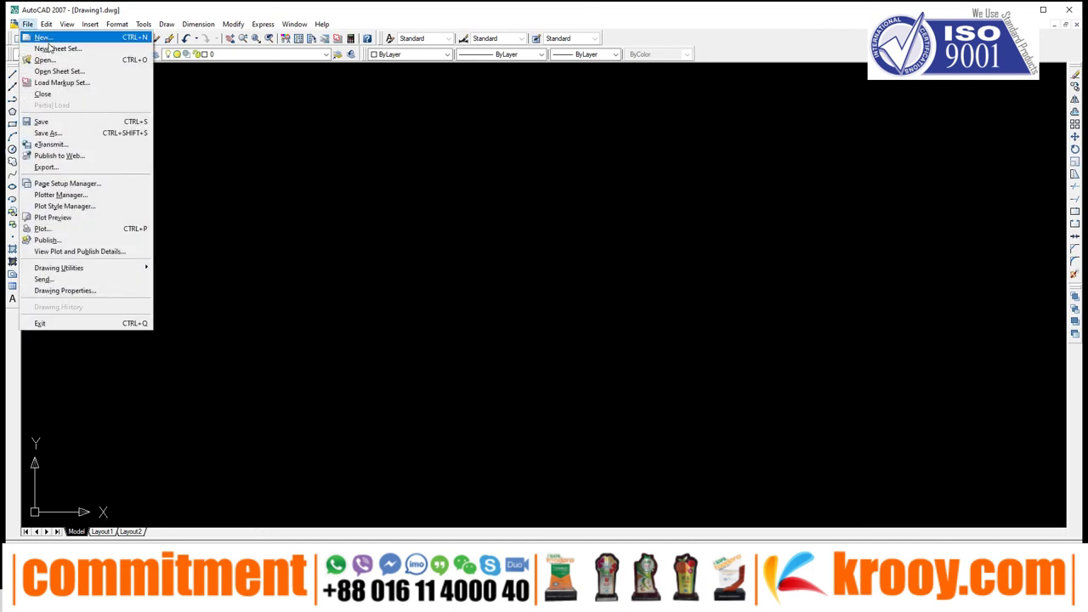
pyautogui.click(685, 205)
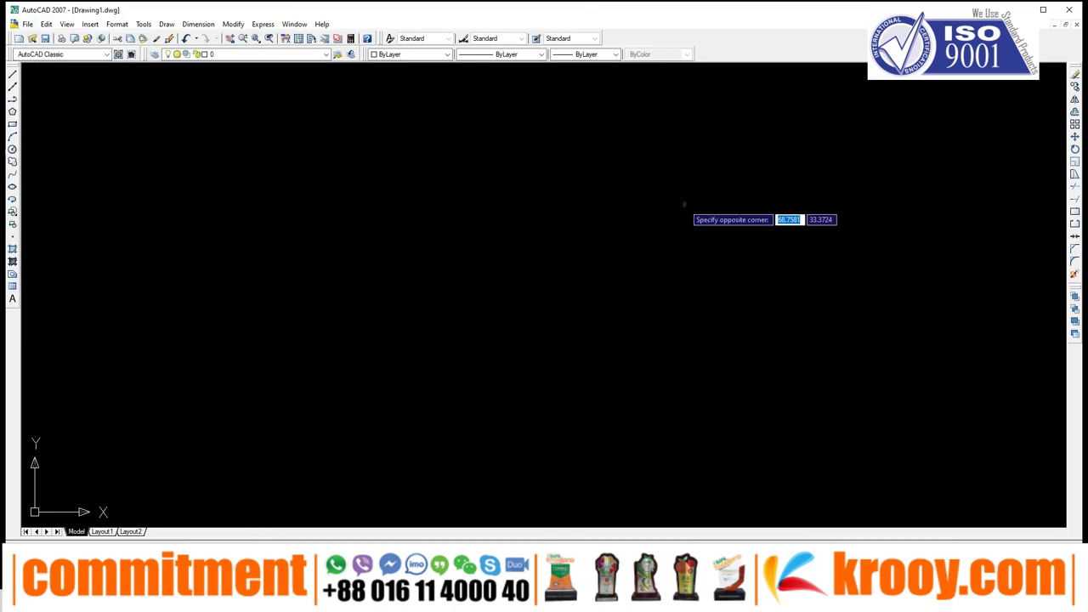
pyautogui.click(405, 445)
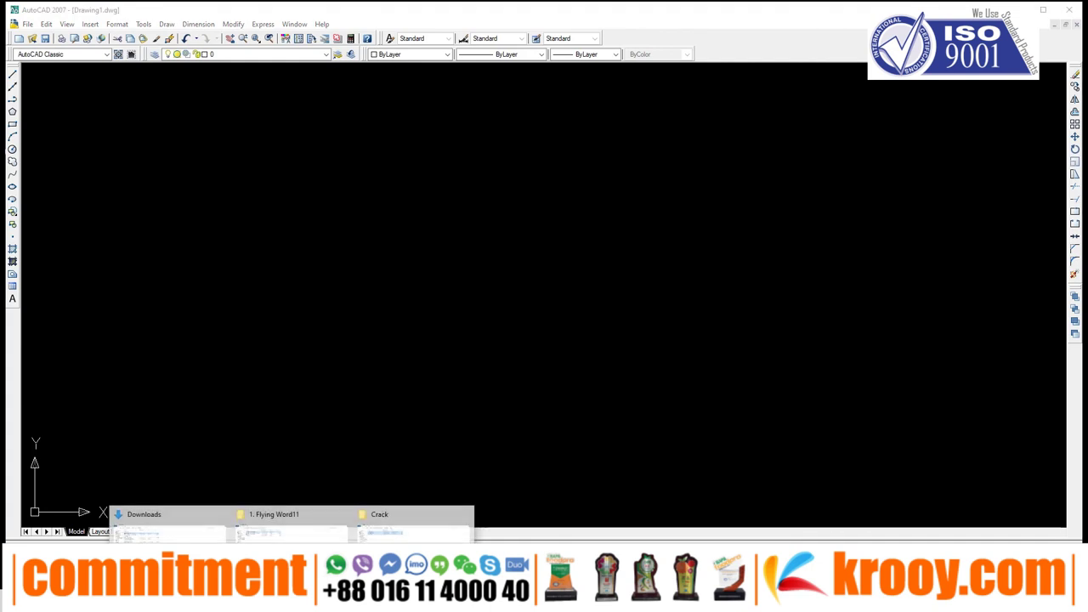
# Browse Explorer to USB Drive (E:) > zzz > ground floor plan folder.
pyautogui.click(311, 535)
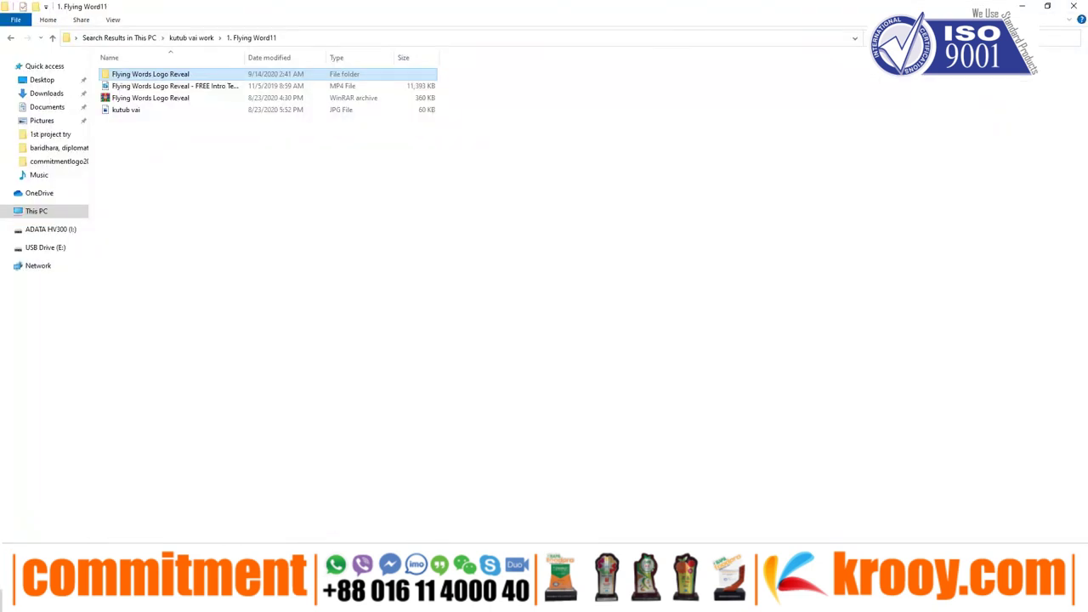
pyautogui.click(166, 527)
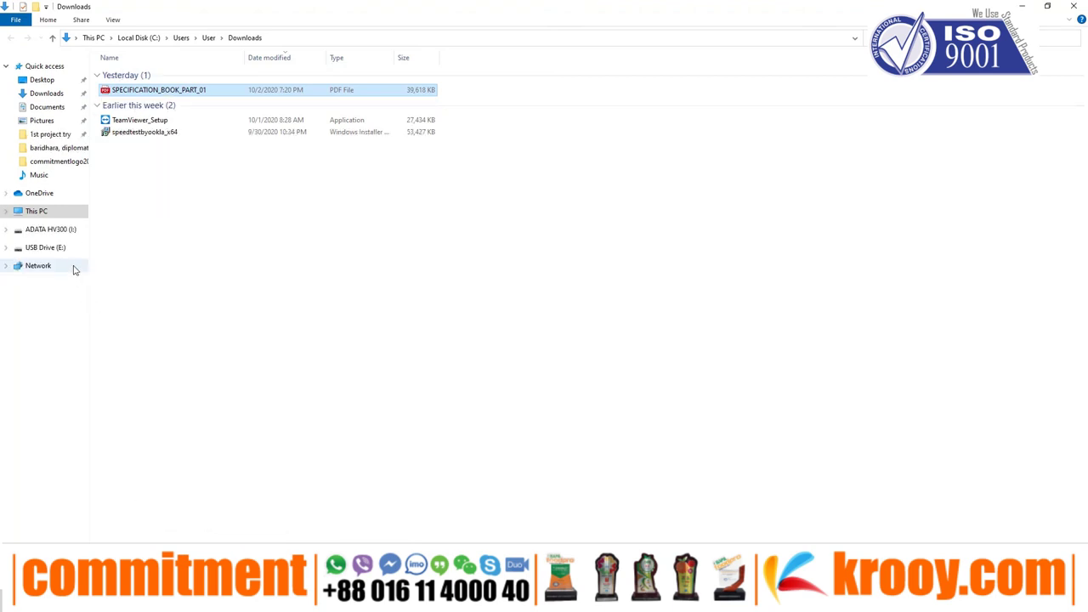
pyautogui.click(60, 247)
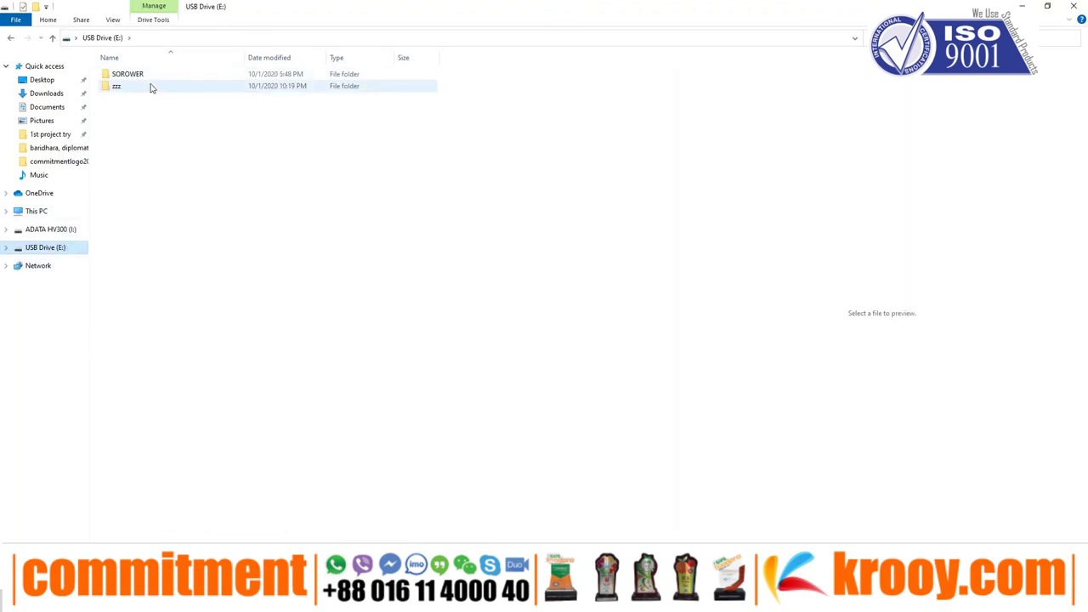
pyautogui.doubleClick(151, 87)
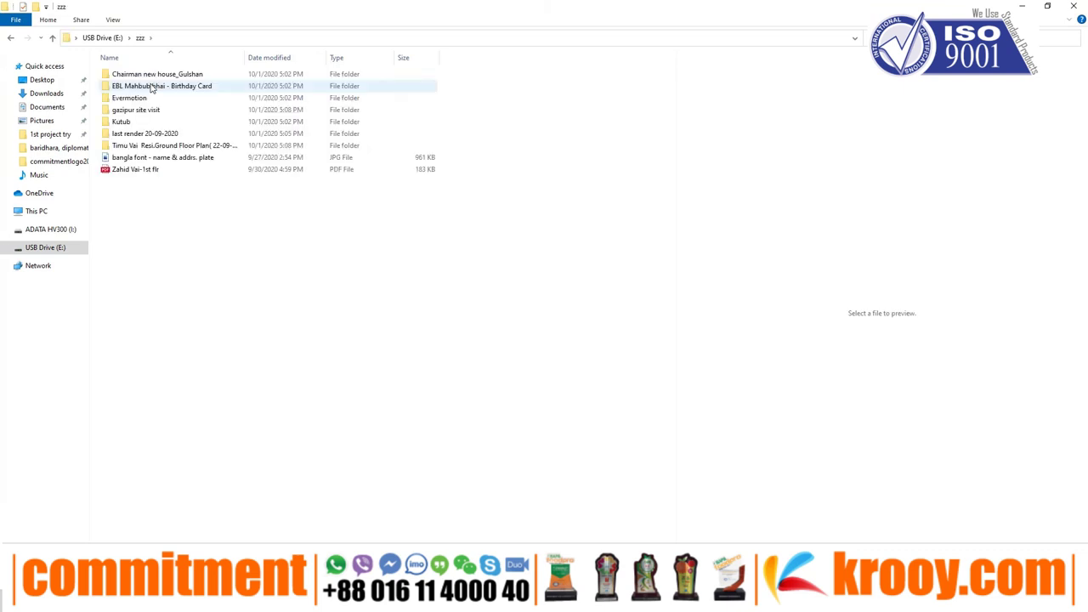
pyautogui.click(167, 114)
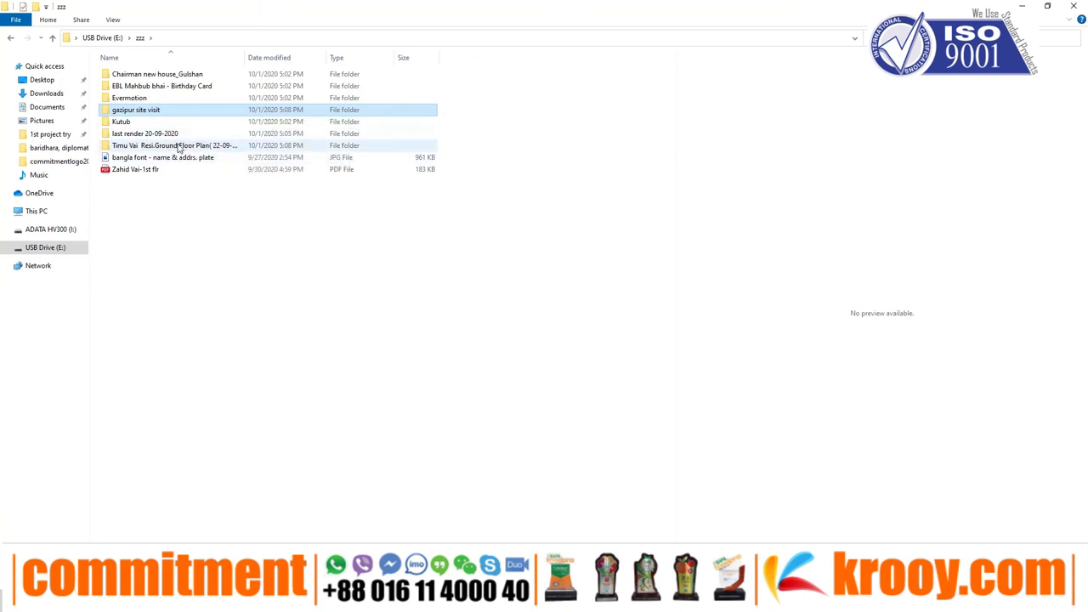
pyautogui.click(173, 136)
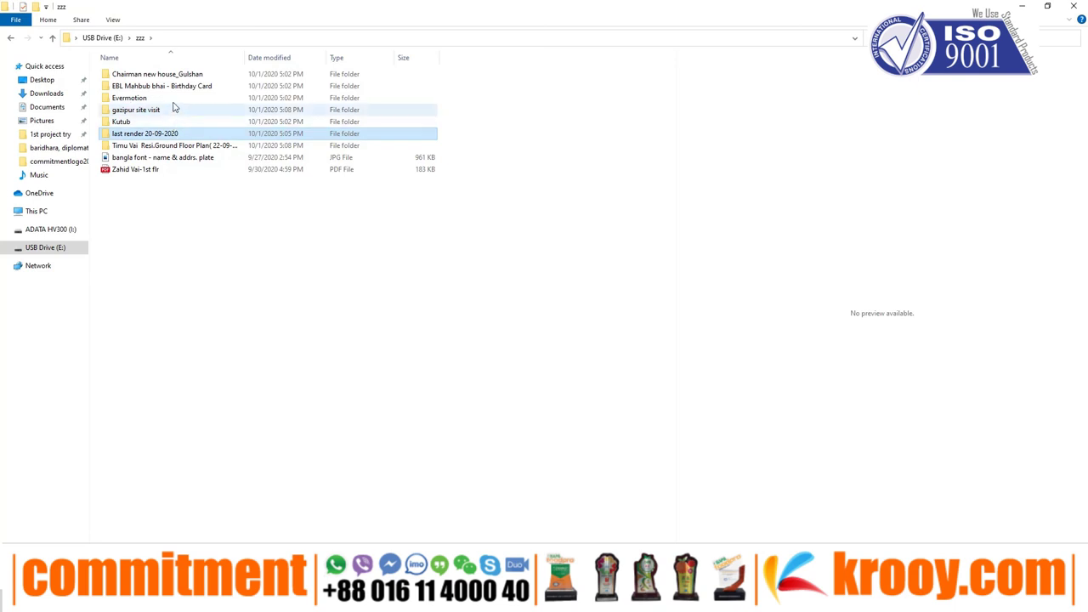
pyautogui.doubleClick(177, 146)
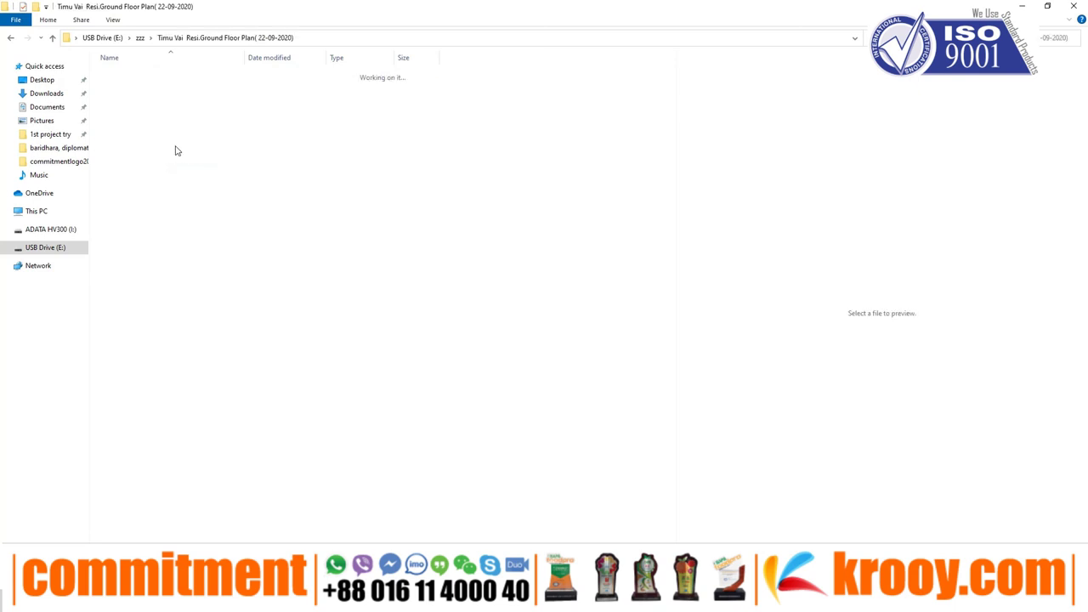
# Open the ground floor plan .dwg, always using AutoCAD for .dwg files.
pyautogui.click(162, 100)
pyautogui.doubleClick(162, 99)
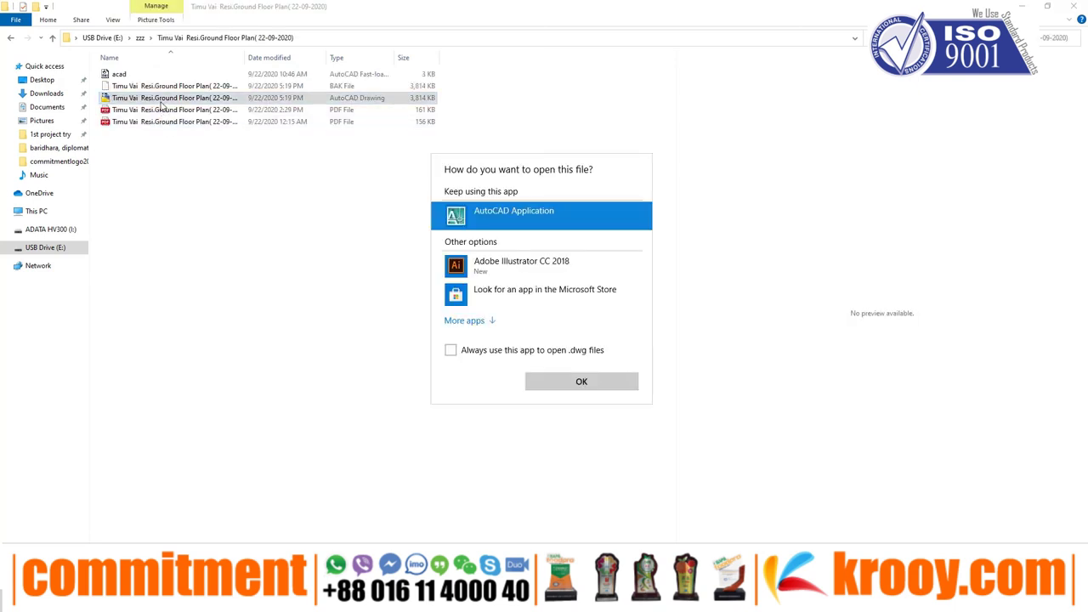
pyautogui.click(504, 354)
pyautogui.click(565, 386)
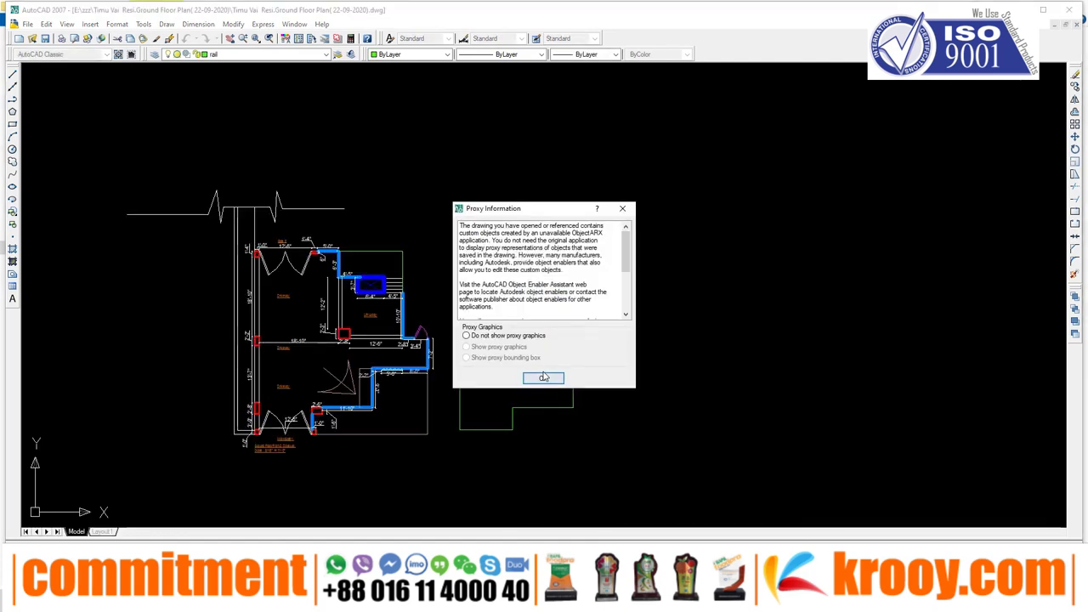
# Choose Do not show proxy graphics in the Proxy Information notice.
pyautogui.click(483, 336)
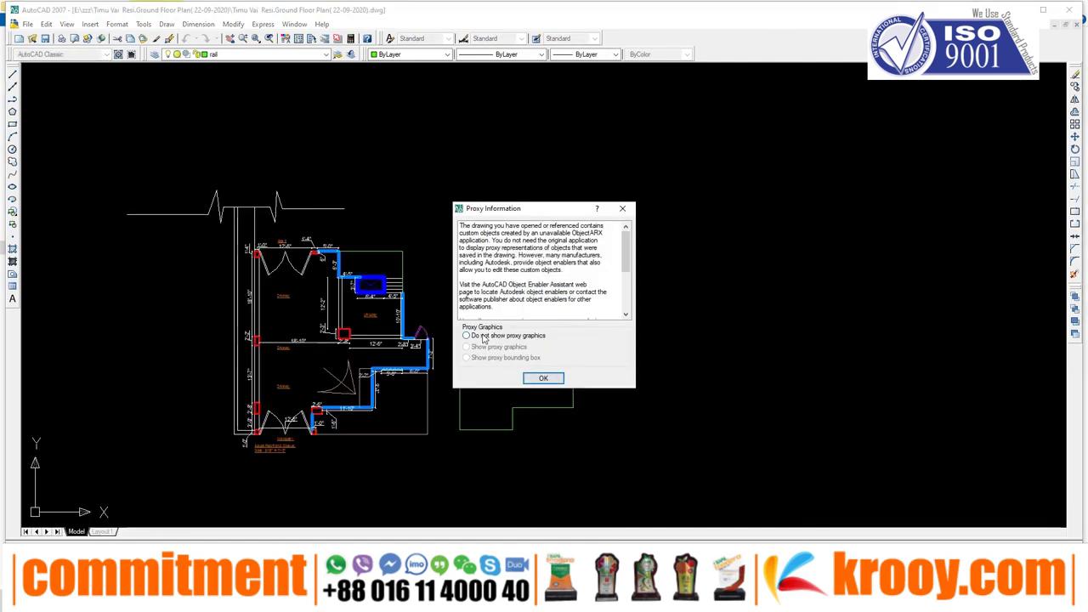
pyautogui.click(544, 379)
pyautogui.scroll(5, 299, 365)
pyautogui.scroll(-5, 299, 365)
# Pan and zoom the floor plan, then close AutoCAD saving the drawing.
pyautogui.moveTo(305, 371); pyautogui.dragTo(330, 371, button='middle')
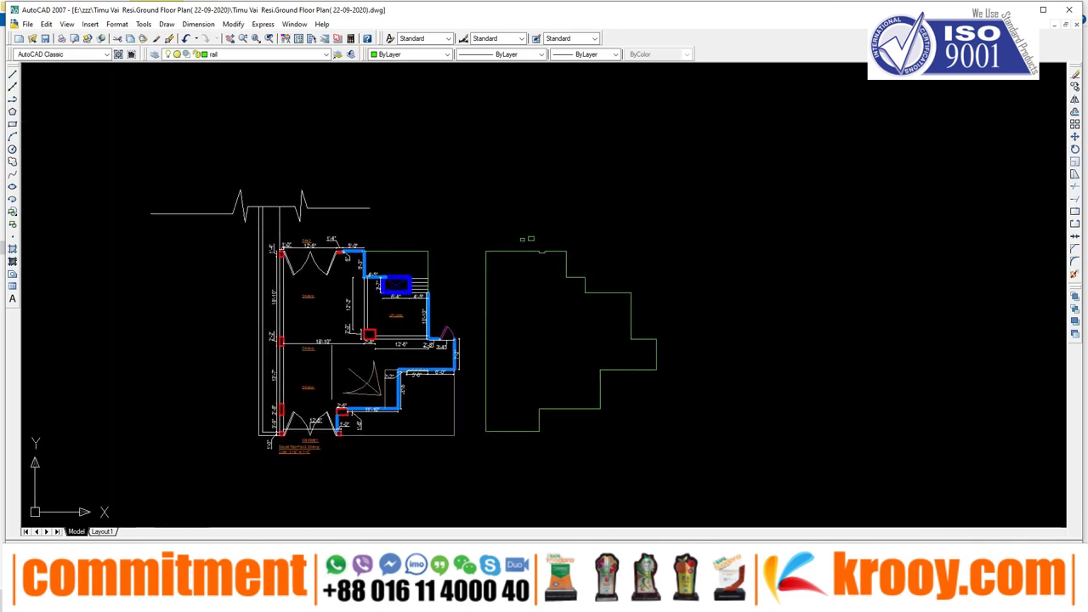
pyautogui.scroll(1, 331, 371)
pyautogui.scroll(1, 327, 335)
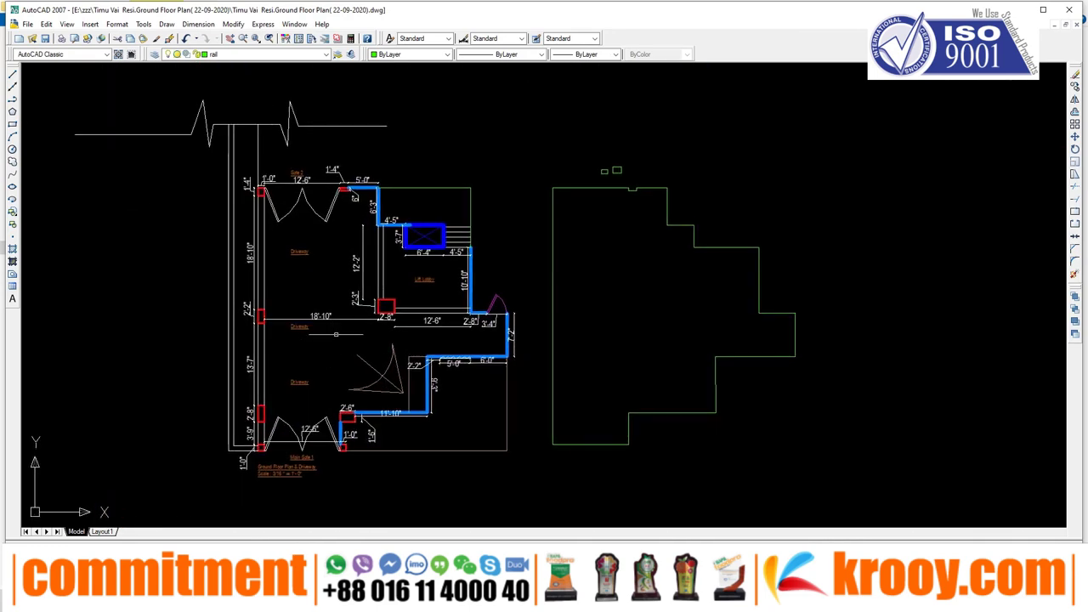
pyautogui.click(1068, 12)
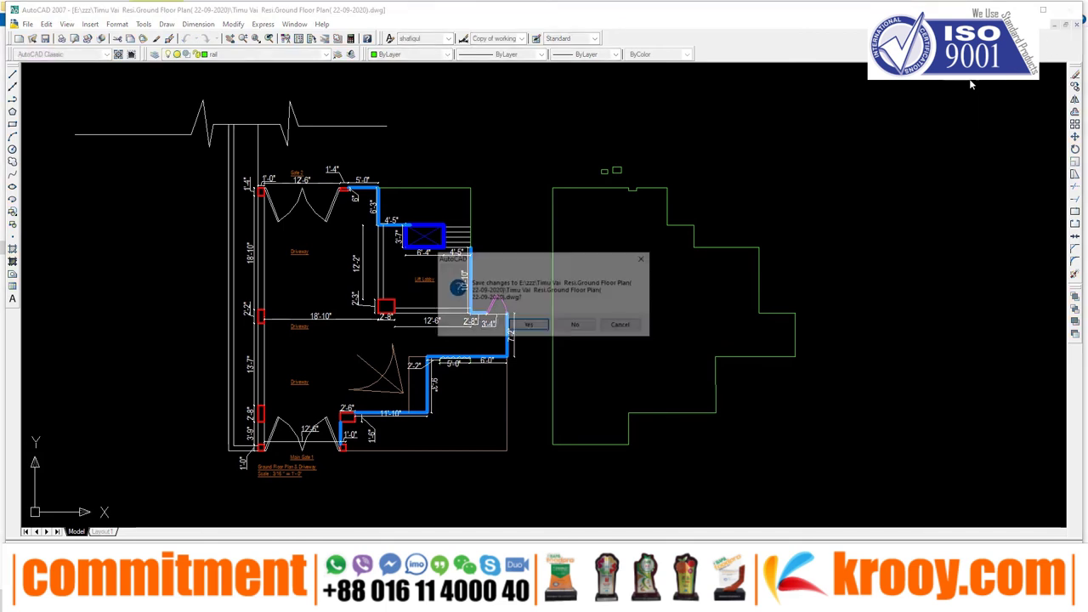
pyautogui.click(522, 332)
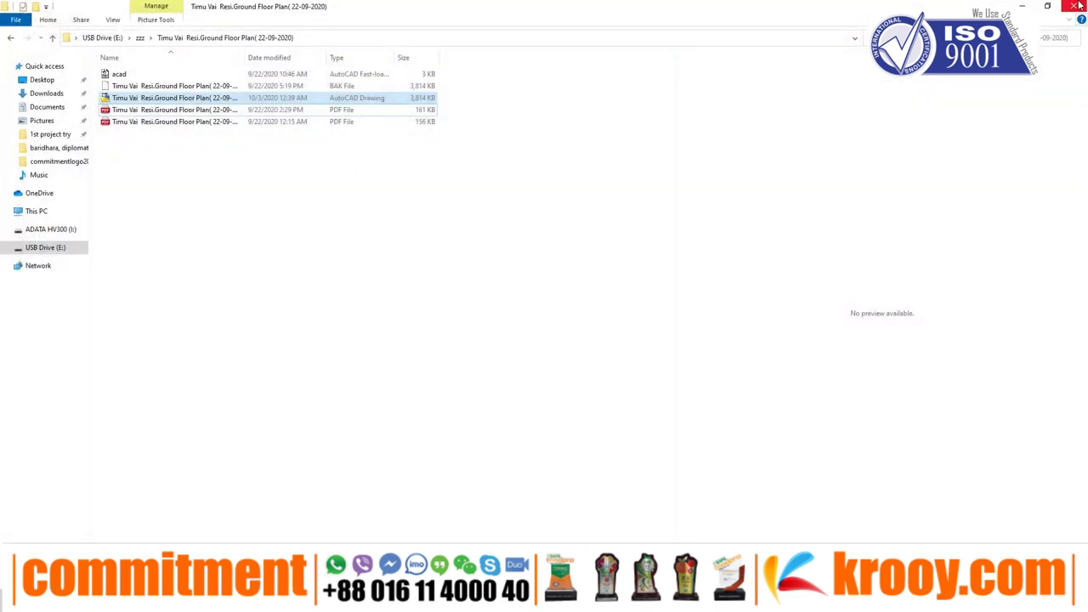
# Close the Ground Floor Plan Explorer window, leaving the Windows desktop.
pyautogui.click(1078, 6)
pyautogui.click(1077, 6)
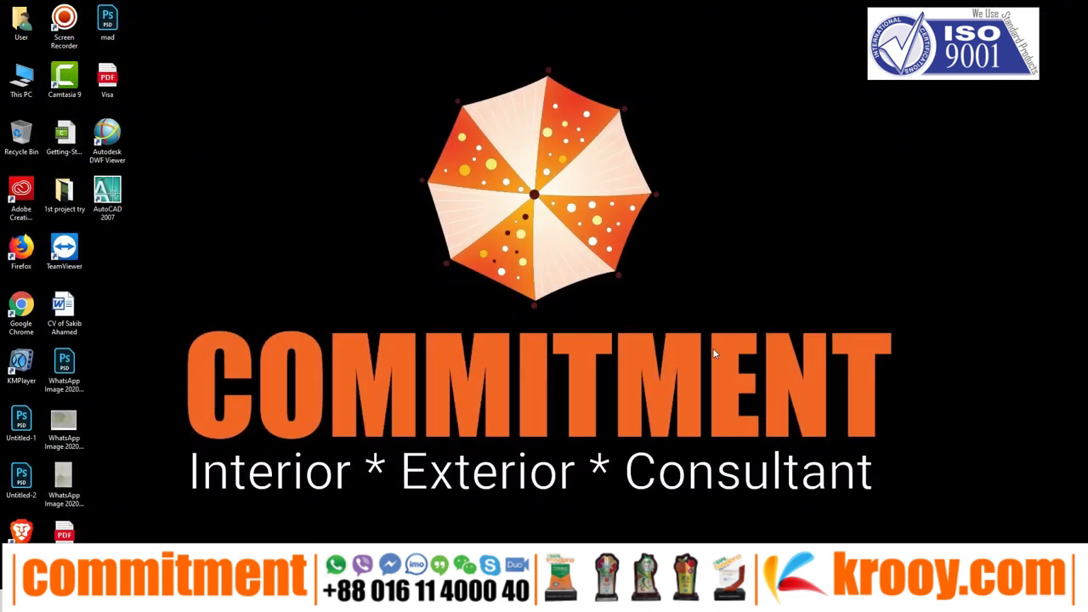